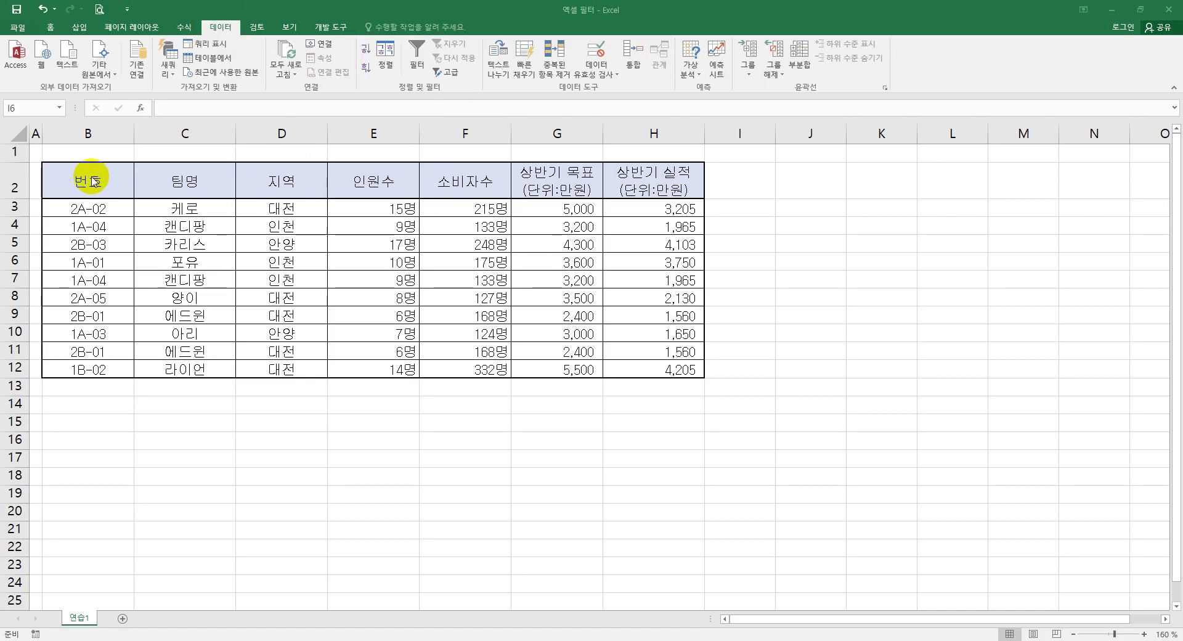
Step: Turn on filters for the table's header row, from 번호 to 상반기 실적 (B2:H2)
left_click_drag(92, 181, 604, 177)
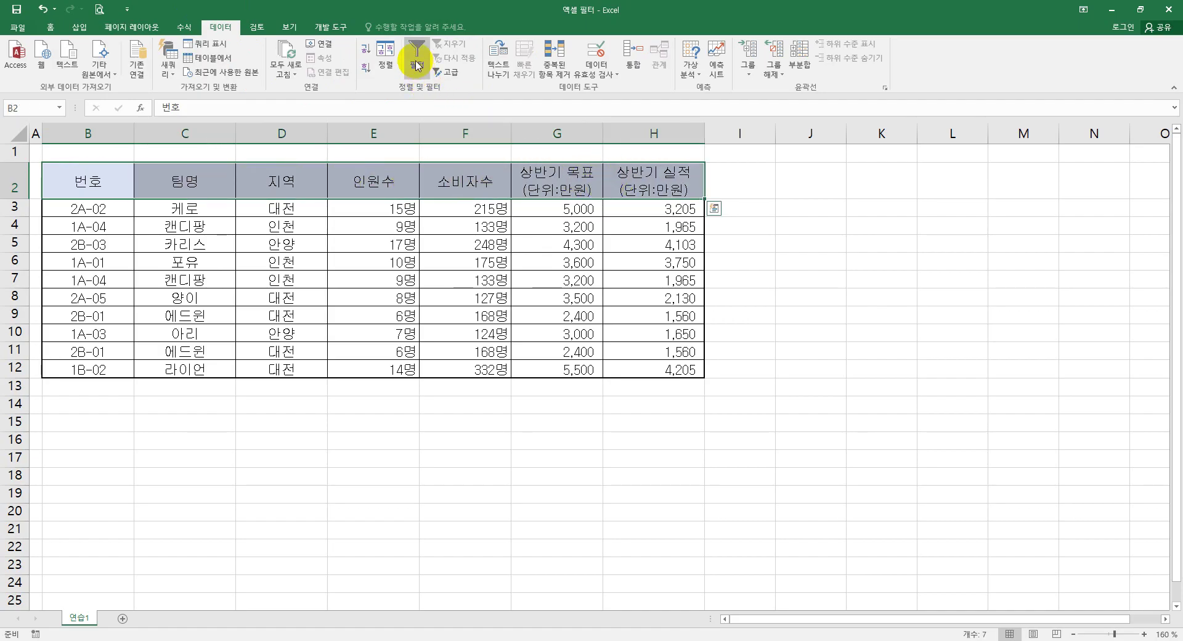
left_click(417, 64)
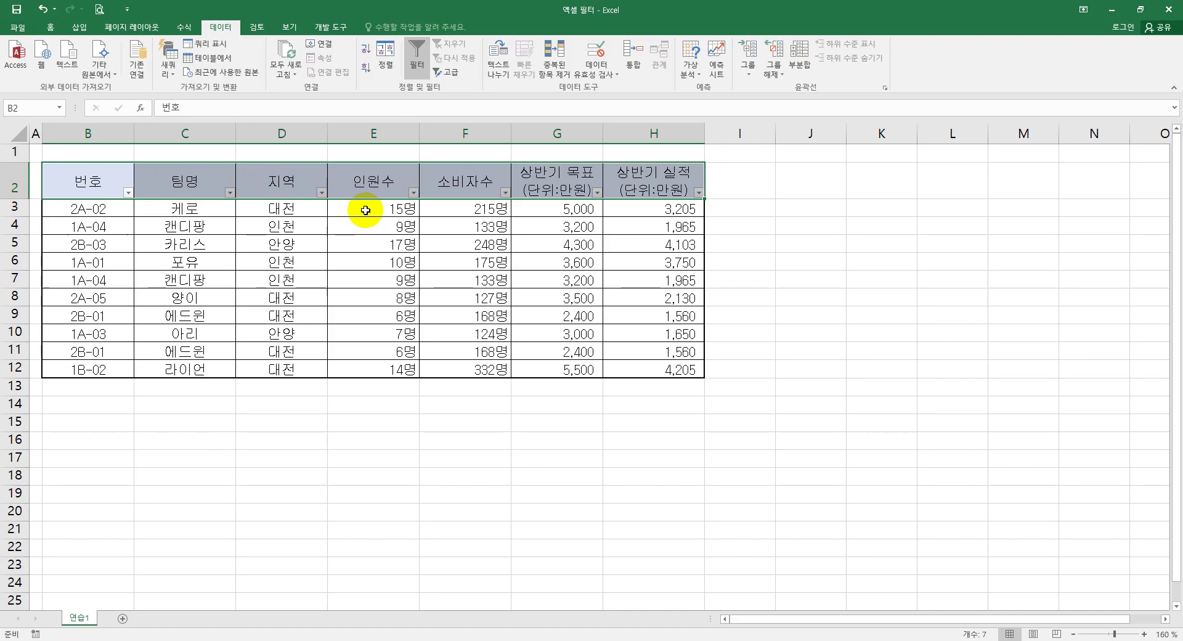
Step: Filter the 지역 column to show only 대전 and clear that column's filter again
left_click(322, 194)
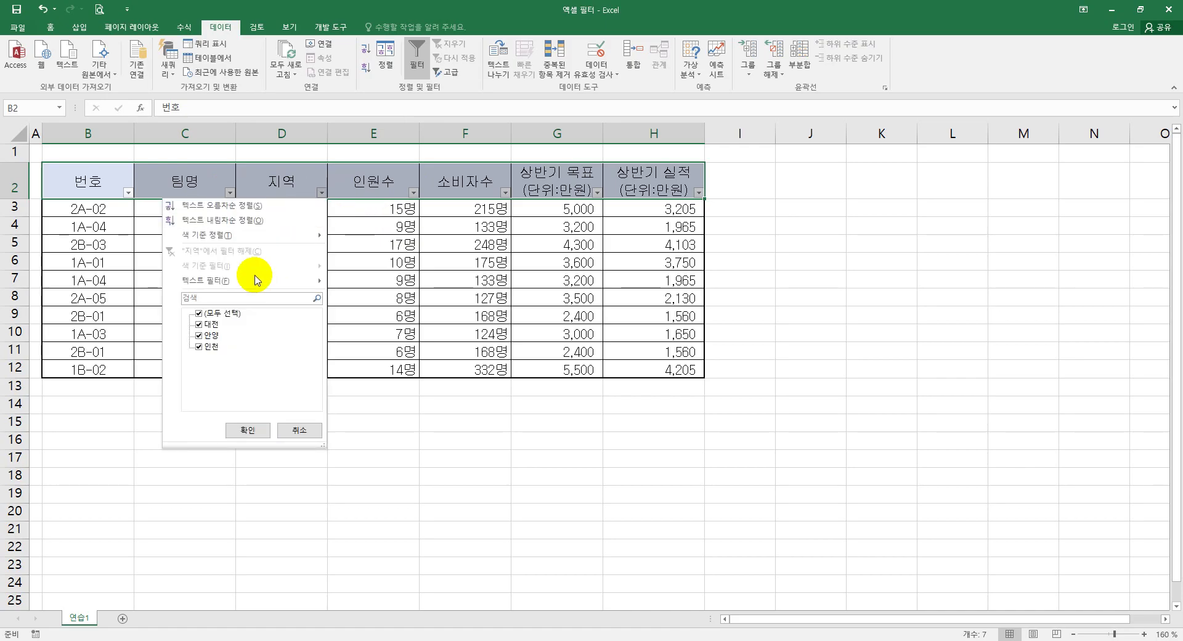
left_click(199, 314)
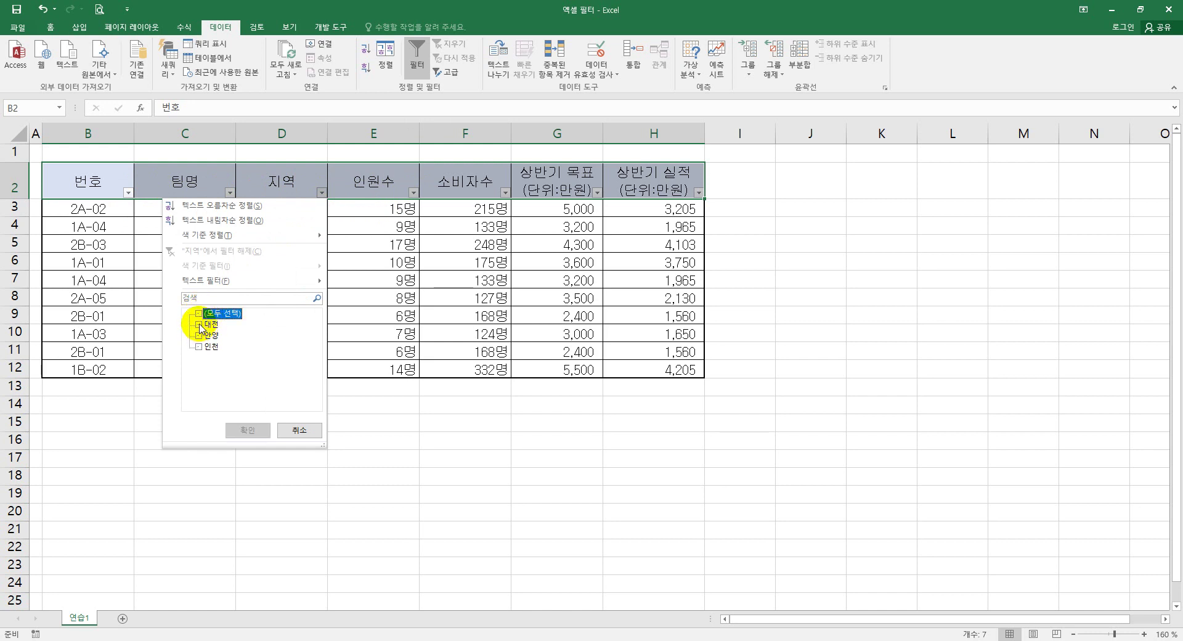
left_click(199, 325)
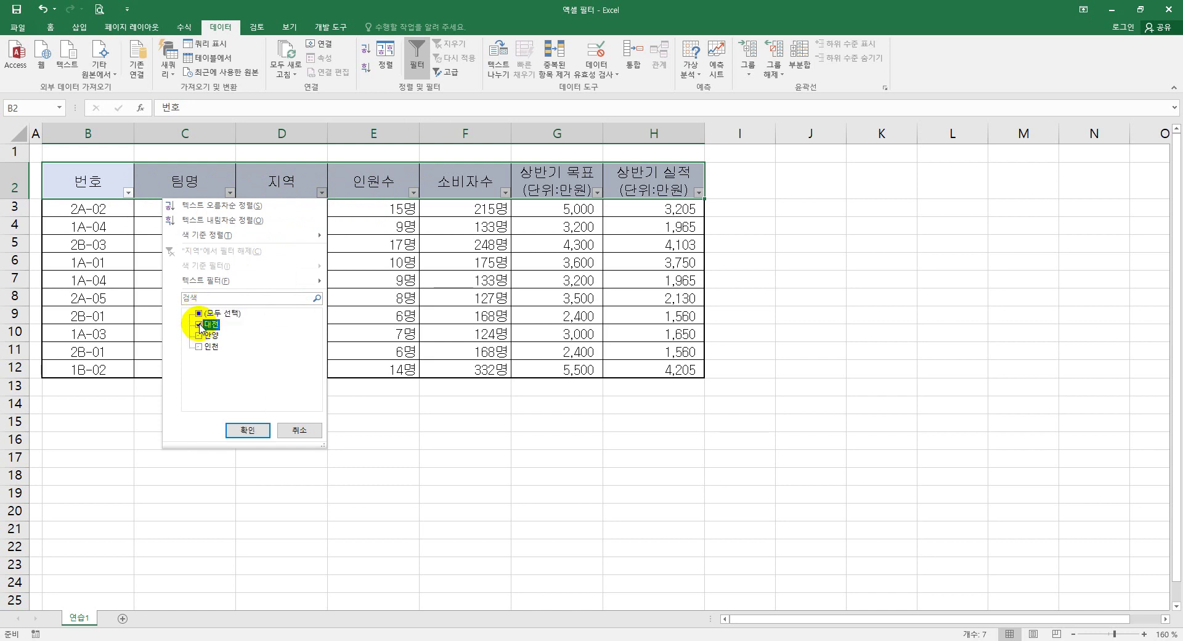
left_click(245, 429)
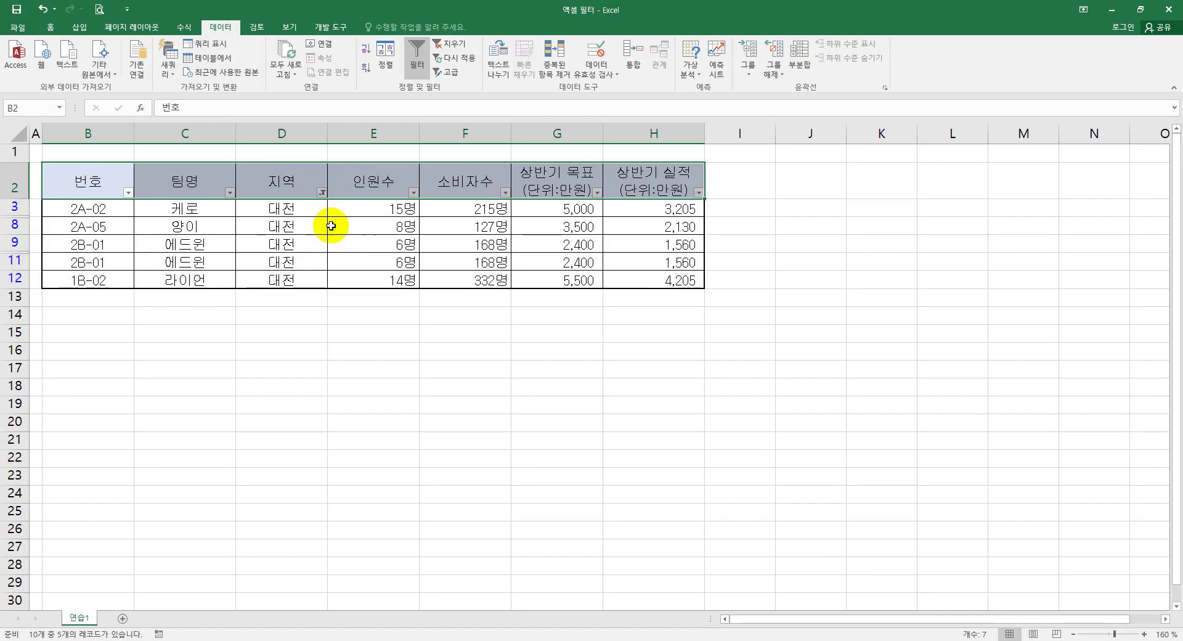
left_click(321, 193)
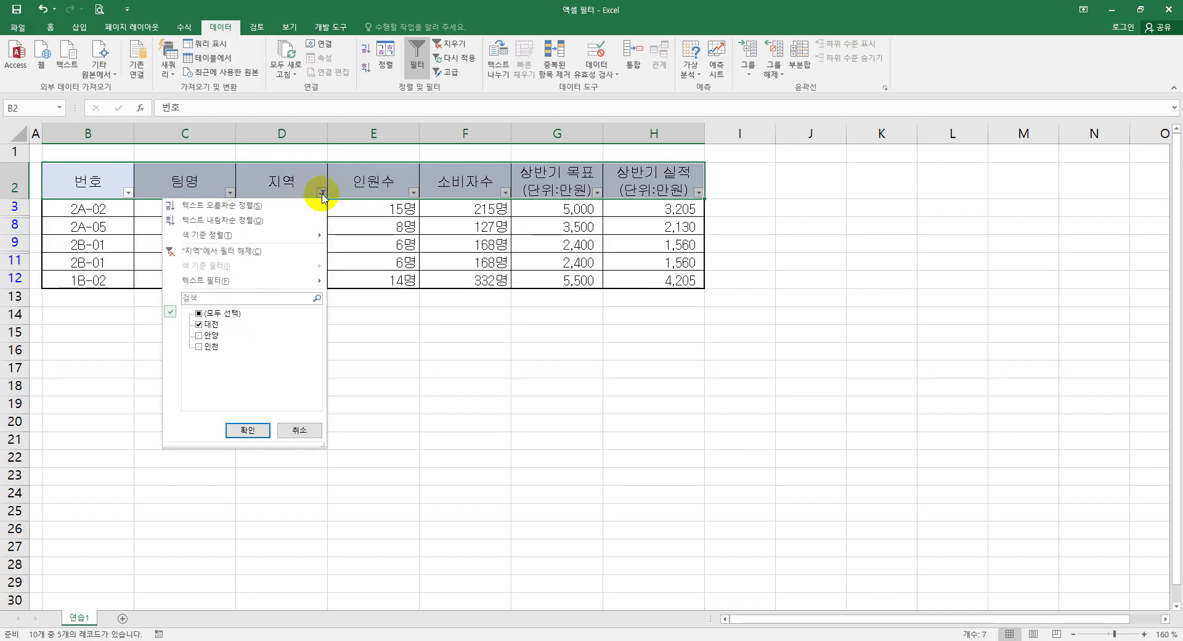
left_click(251, 252)
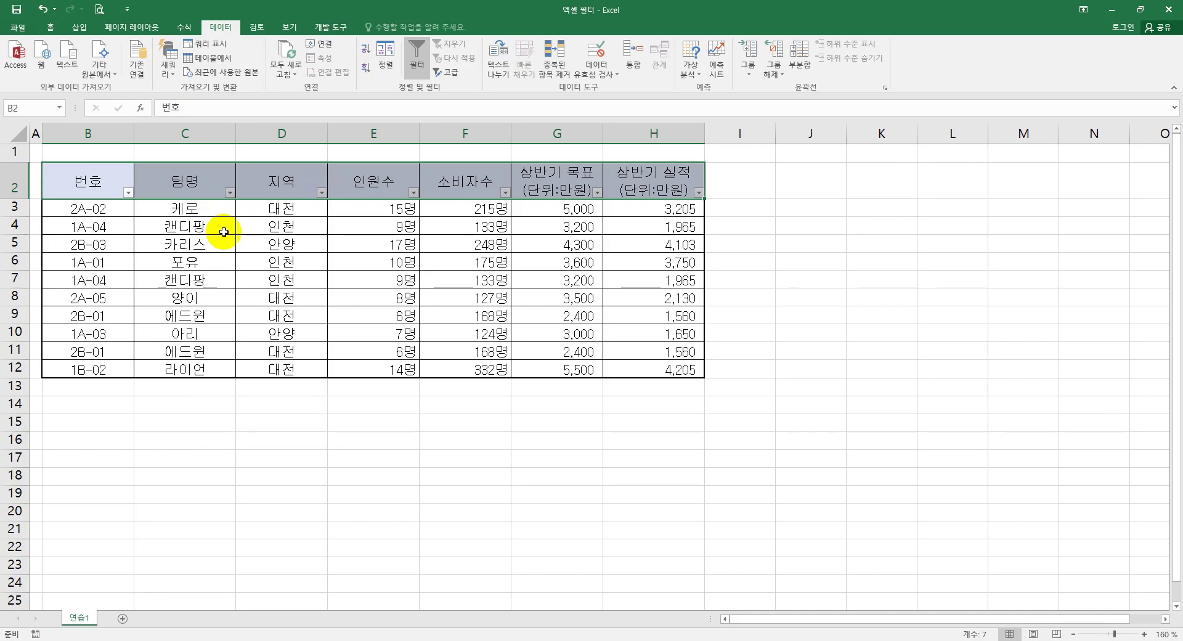
Step: Filter the 팀명 column by searching for names containing 이, and clear that column's filter again
left_click(230, 193)
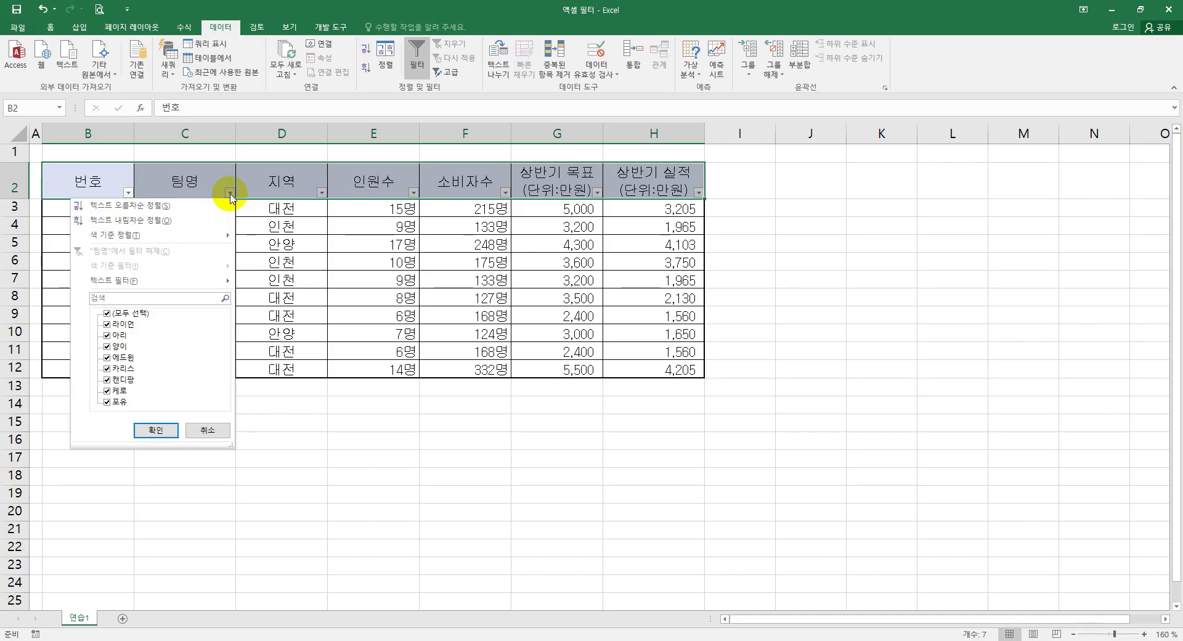
left_click(112, 299)
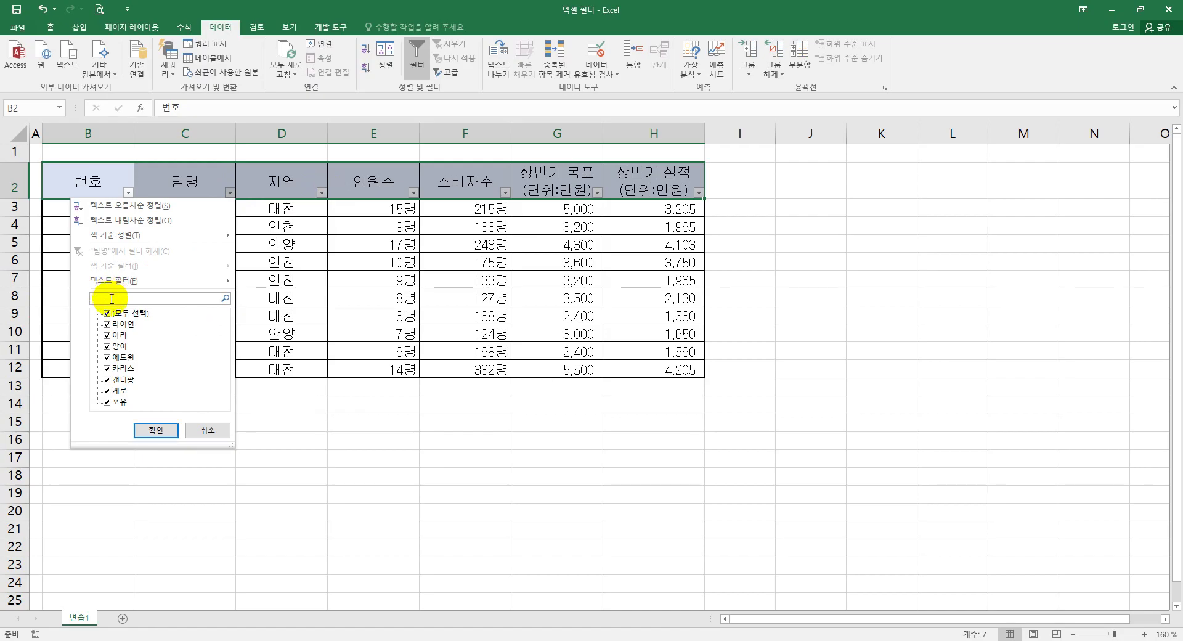
type("ㅇ")
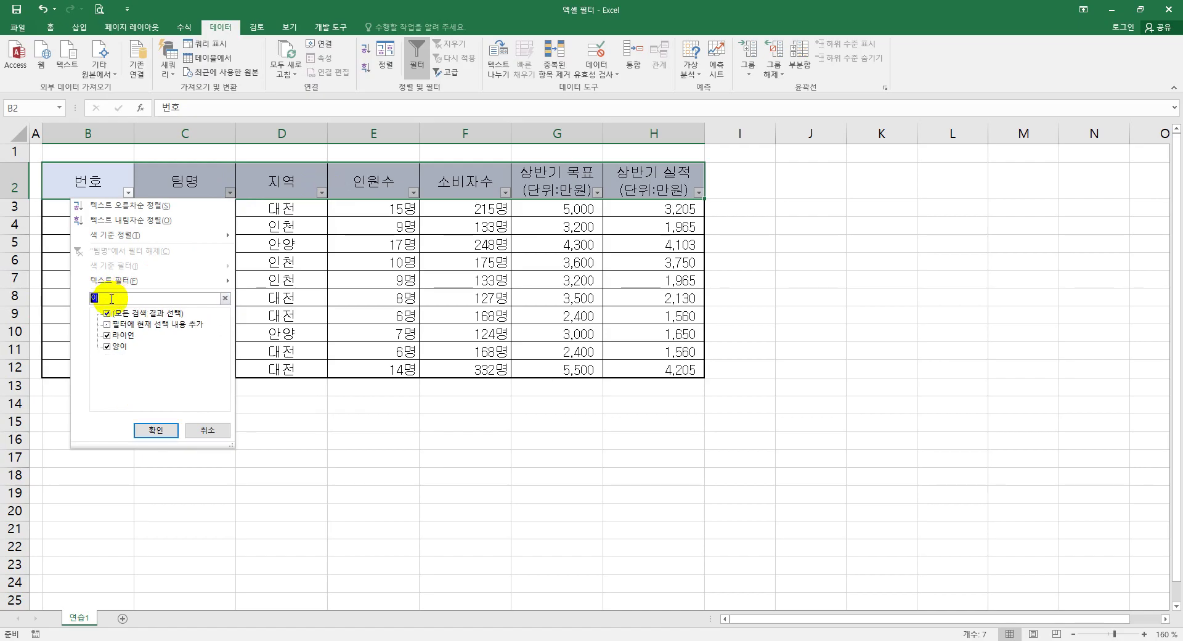
left_click(155, 430)
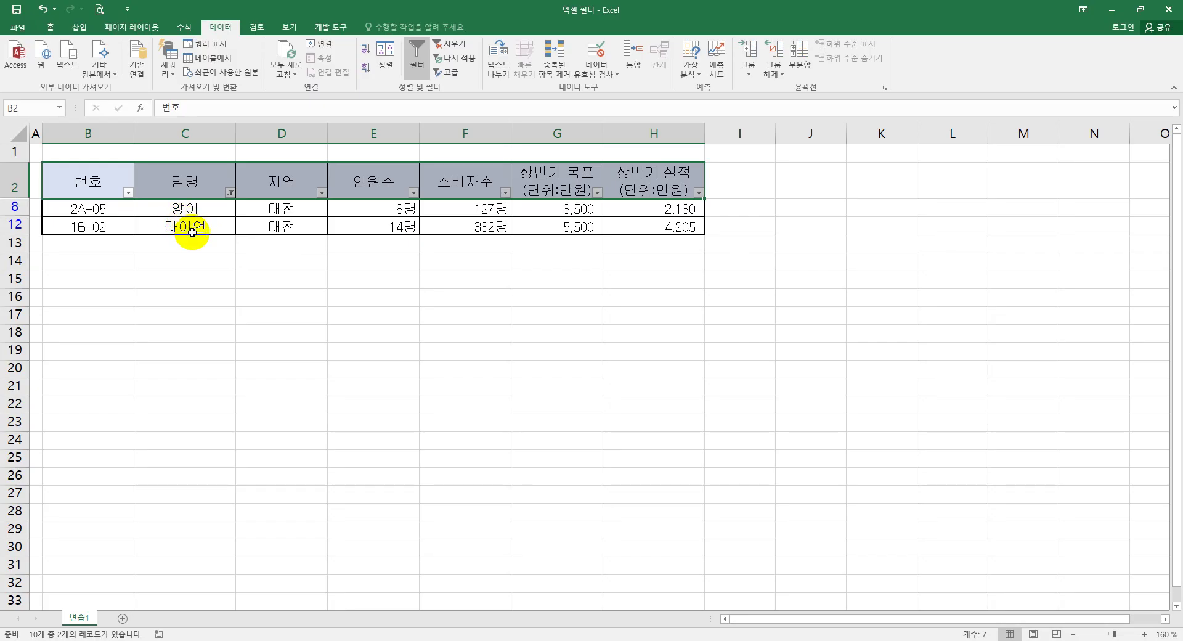
left_click(231, 194)
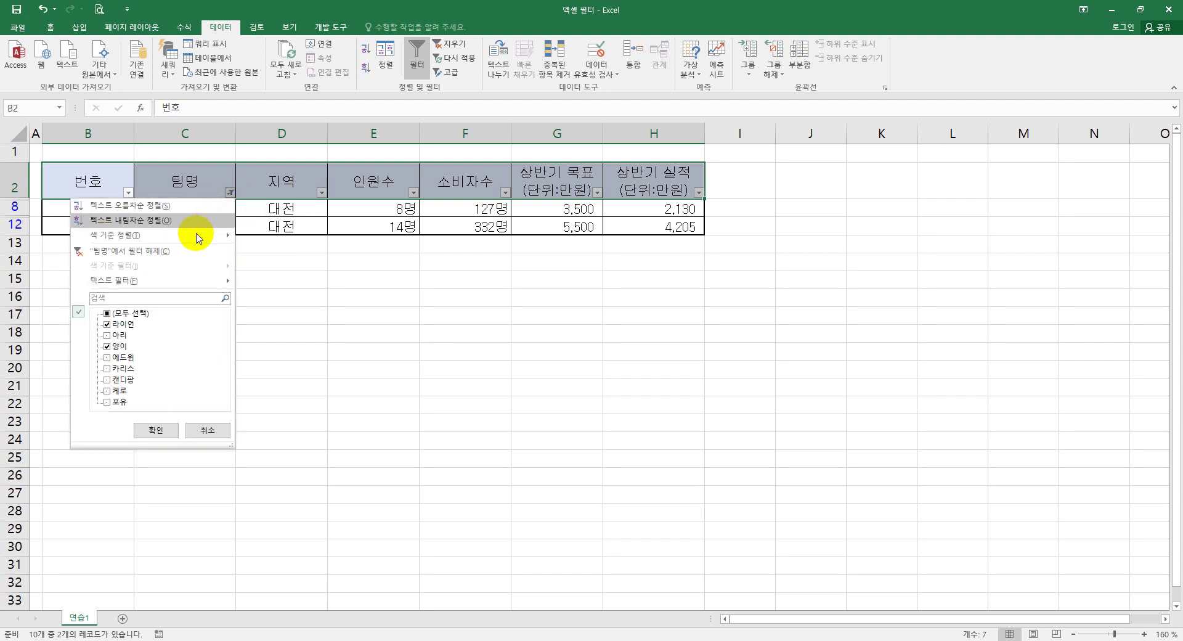
left_click(164, 252)
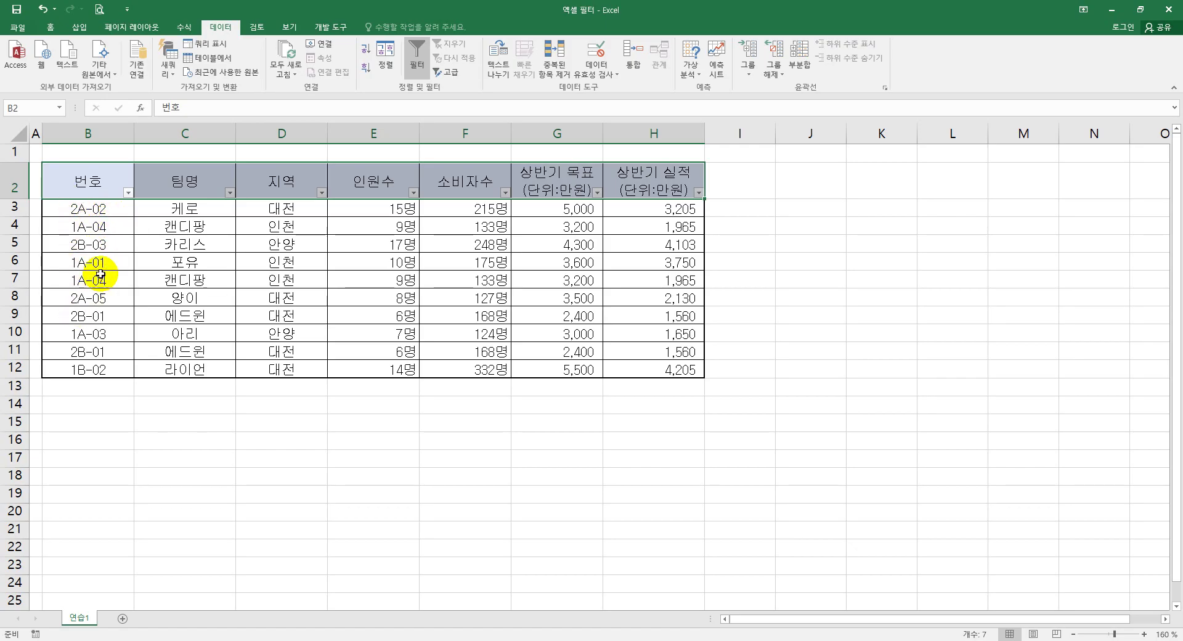
Step: Apply a text filter to the 번호 column for values that begin with 2
left_click(129, 194)
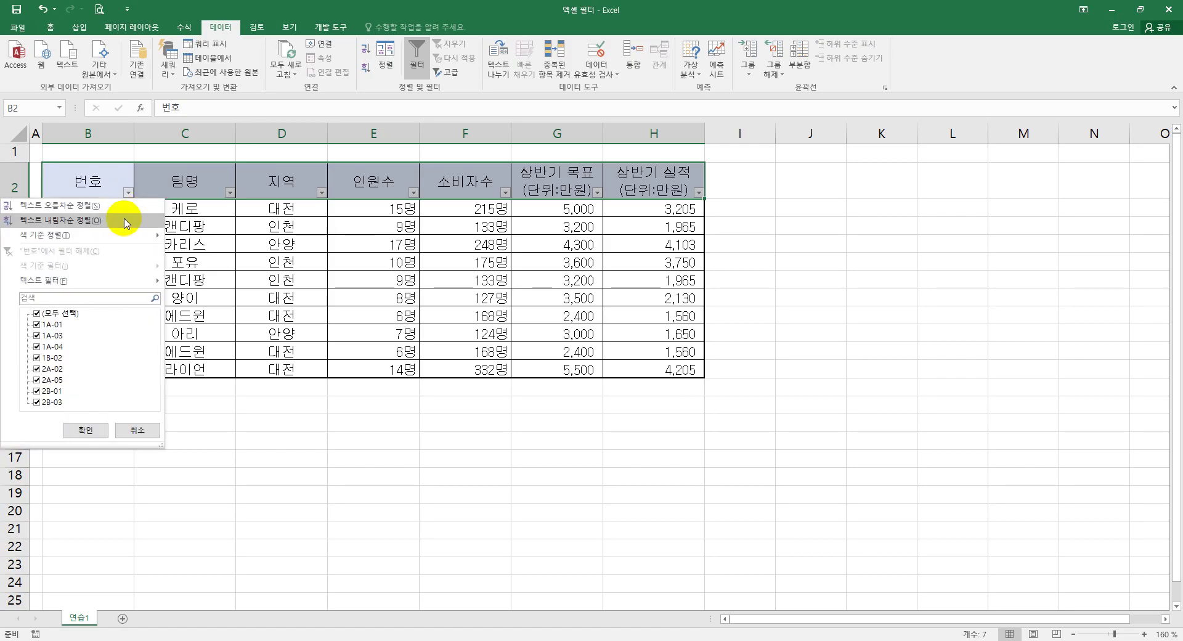
mouse_move(92, 283)
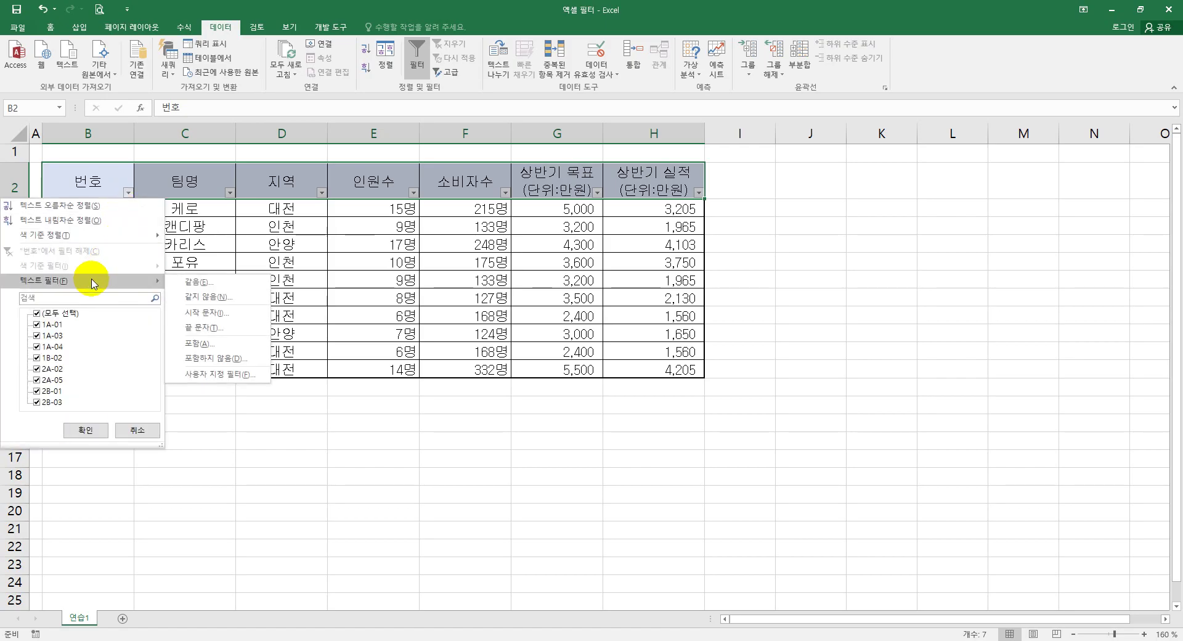
left_click(202, 315)
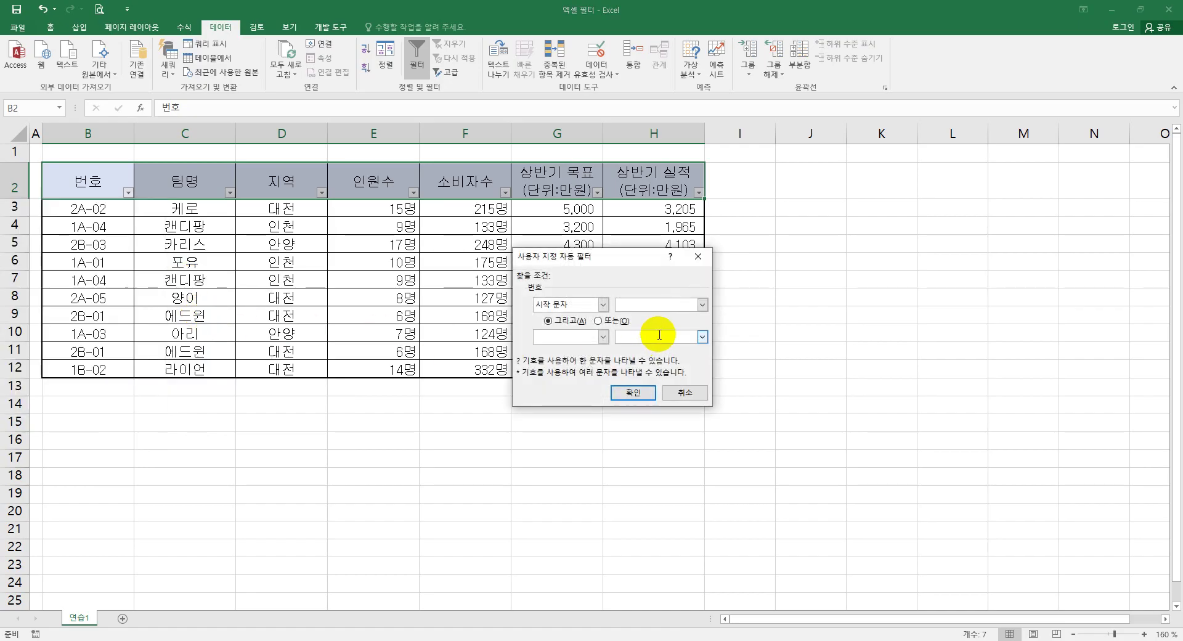
type("2")
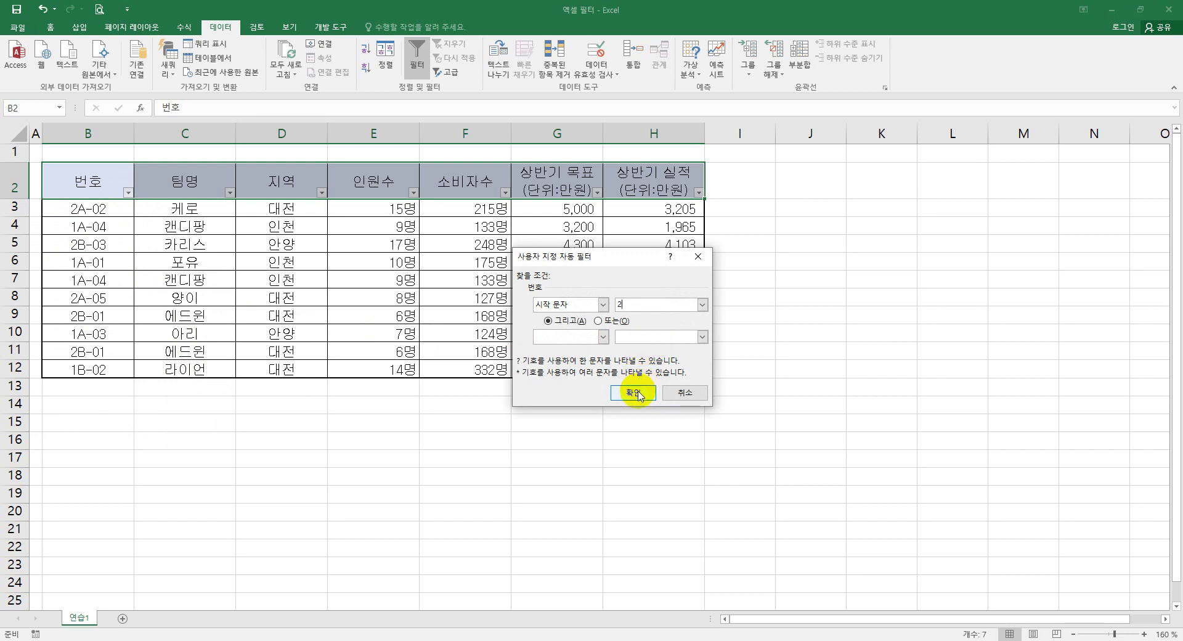
left_click(632, 393)
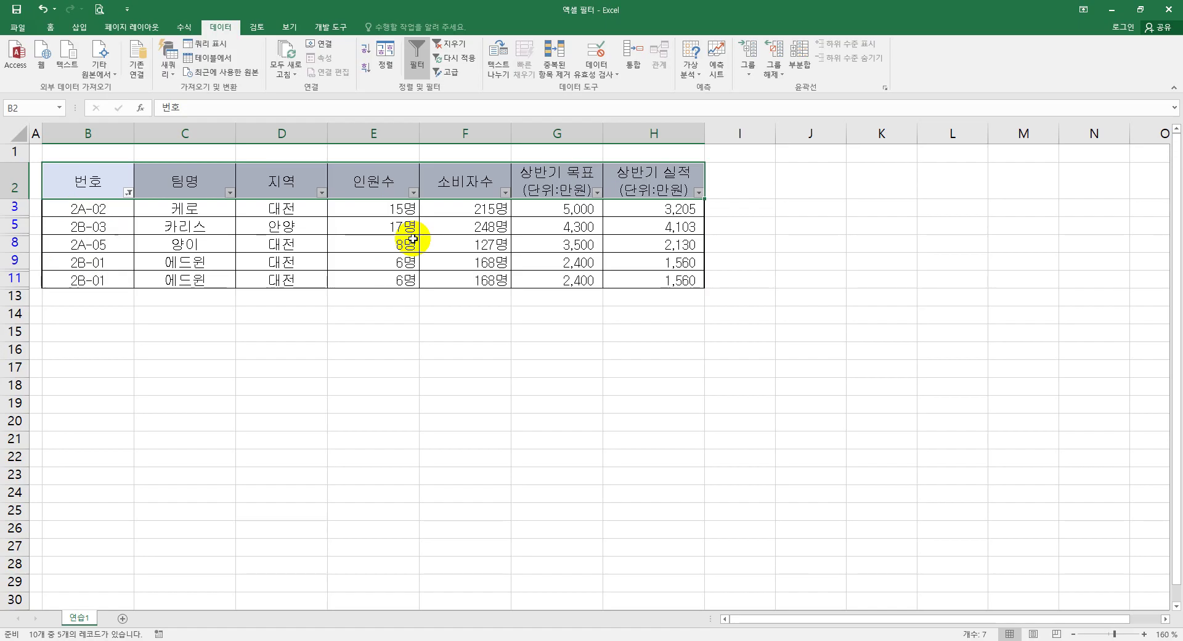
Step: Add a number filter on the 인원수 column for values greater than or equal to 10
left_click(414, 193)
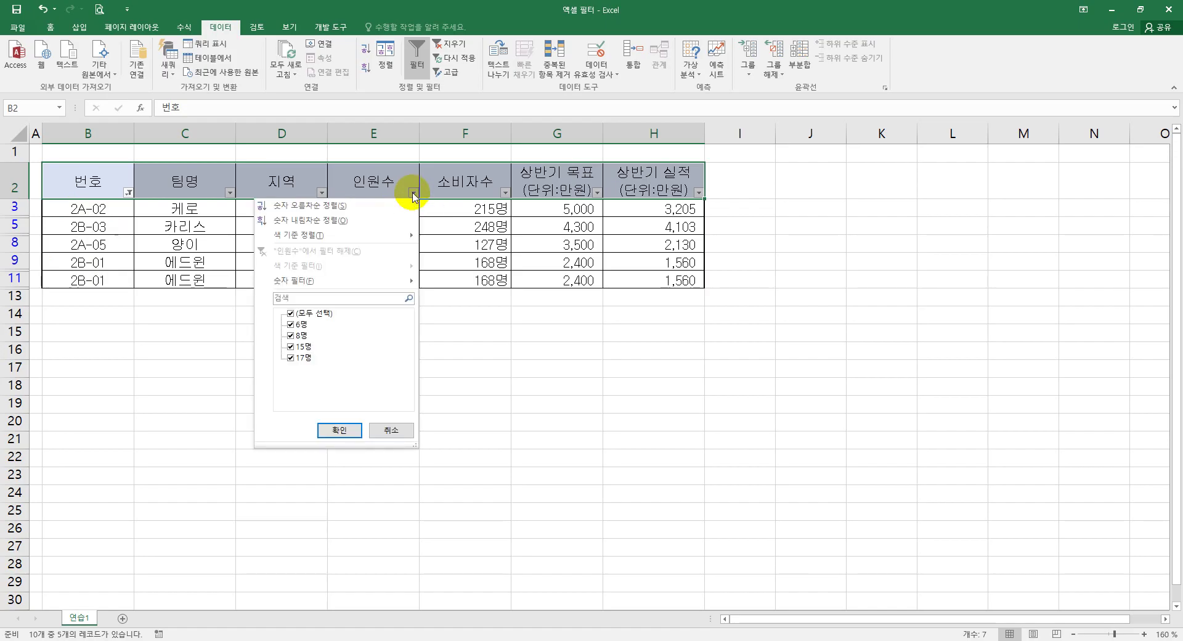
mouse_move(380, 281)
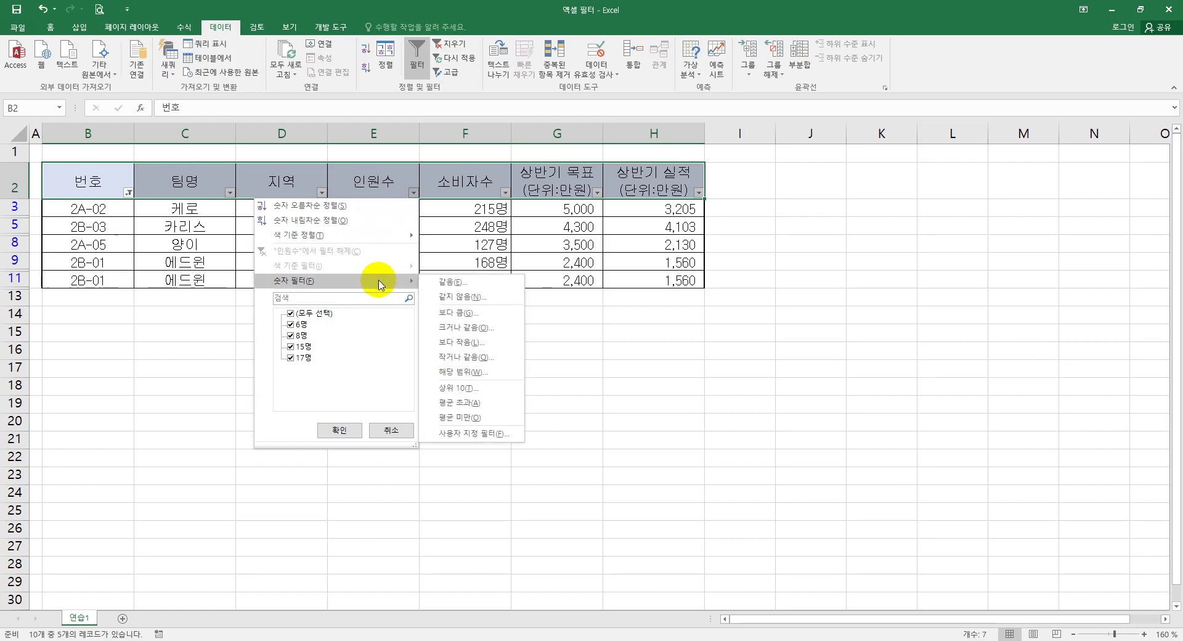
left_click(469, 328)
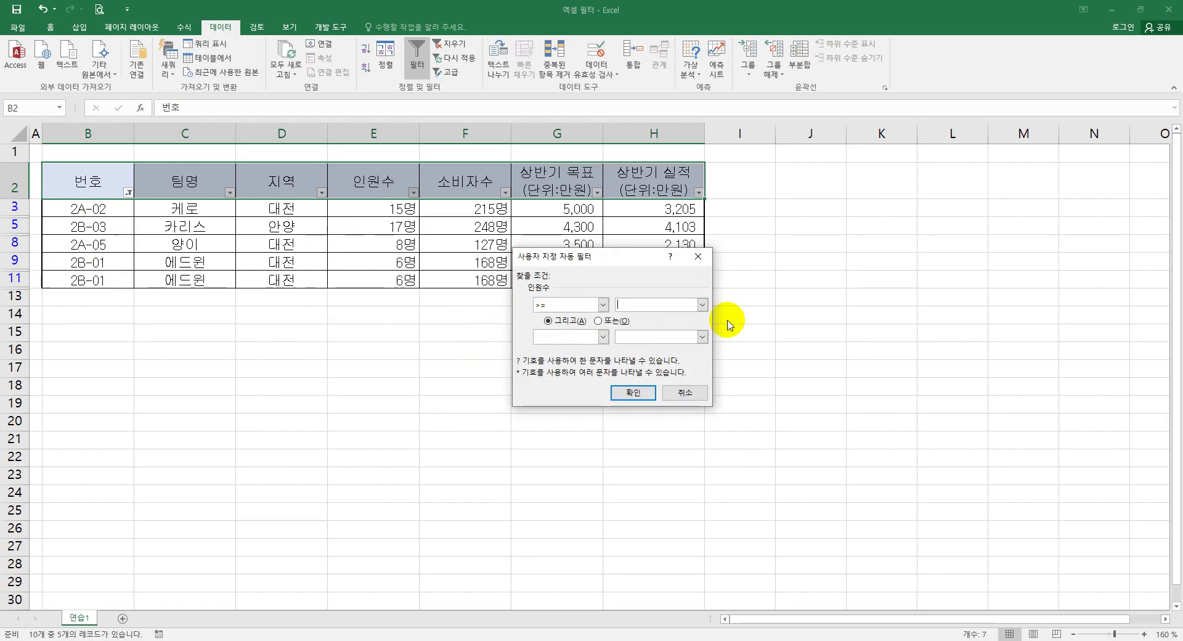
type("10")
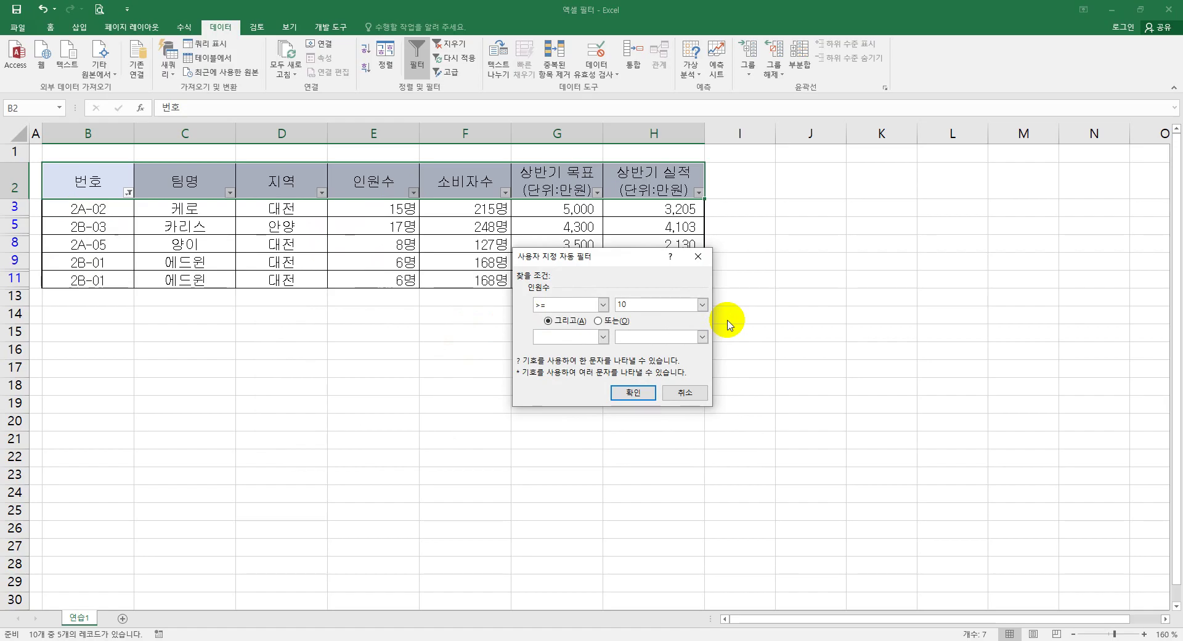
left_click(632, 393)
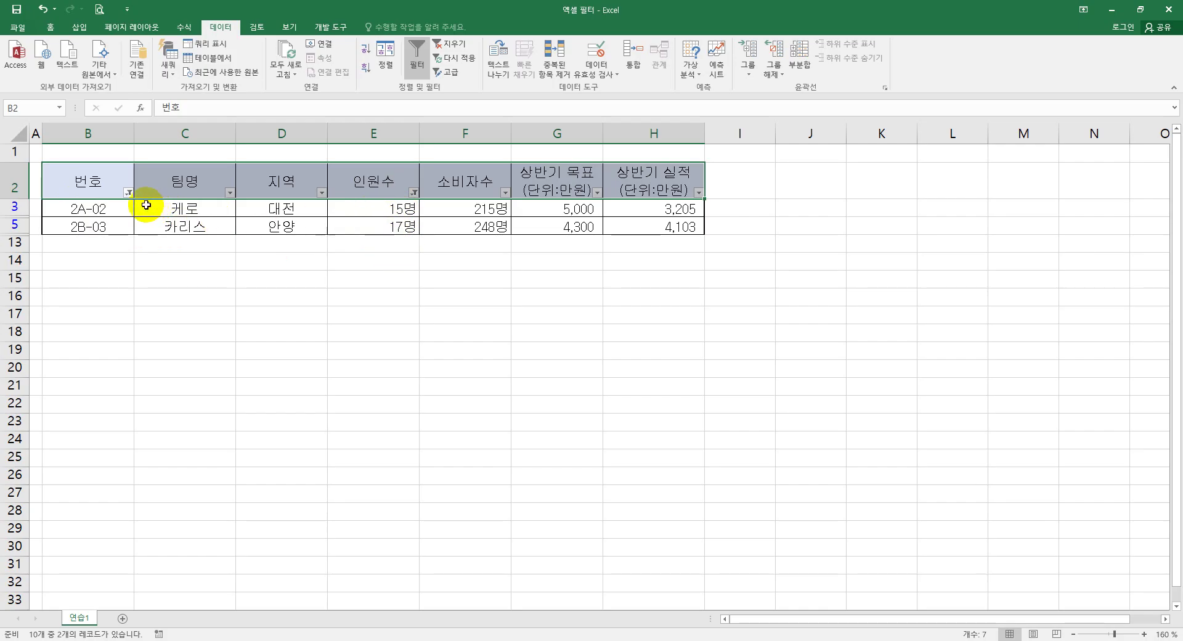
Step: Clear all active filters from the table while keeping filtering turned on
left_click(413, 192)
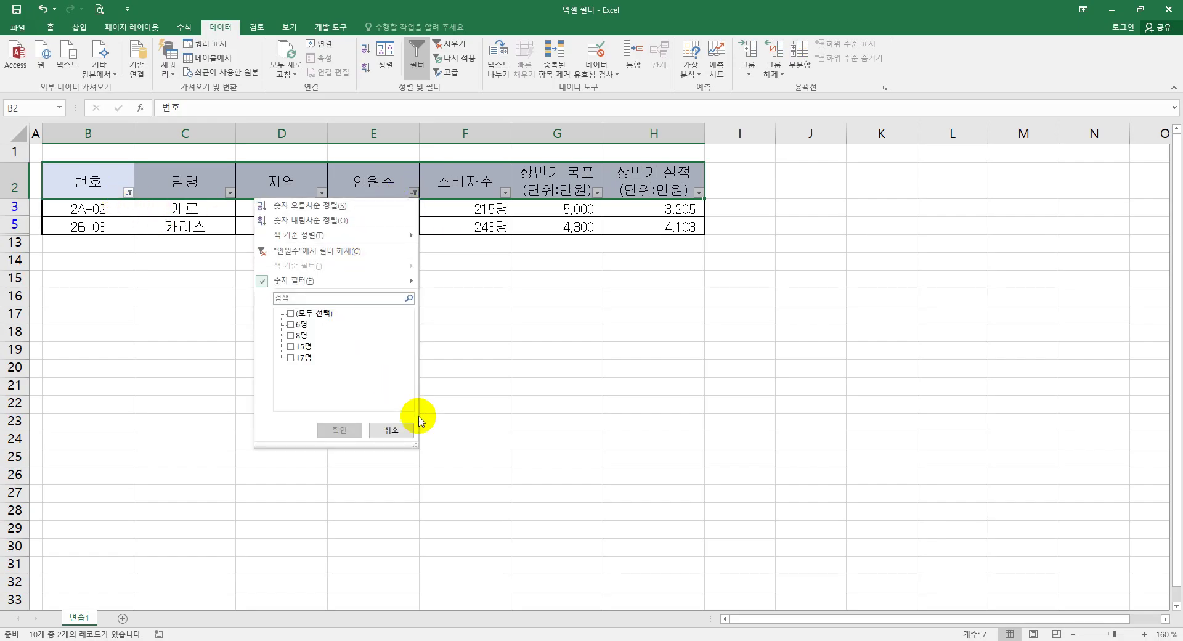
left_click(390, 430)
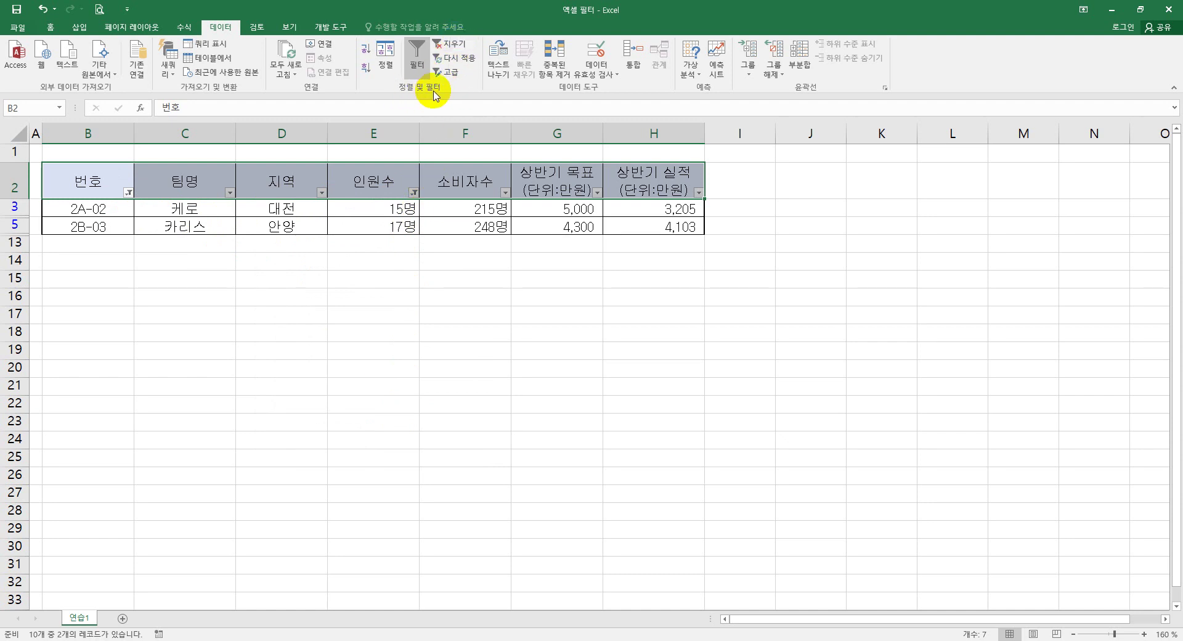
left_click(449, 48)
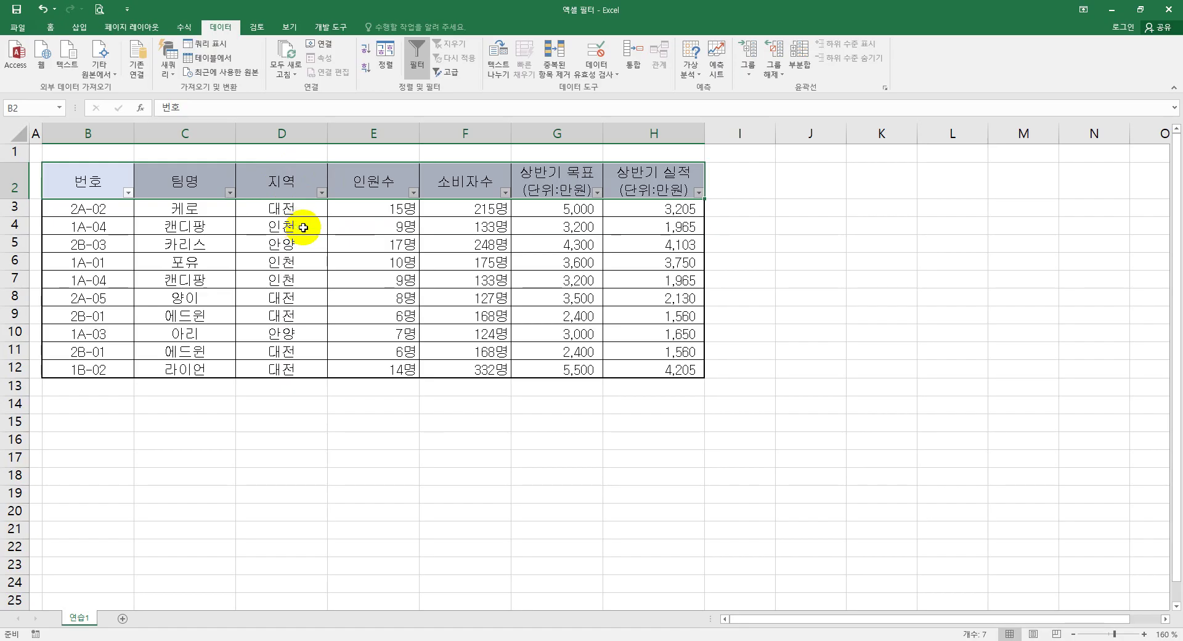
Step: Filter the 지역 column to exclude 안양 and clear the table's filter again
left_click(321, 193)
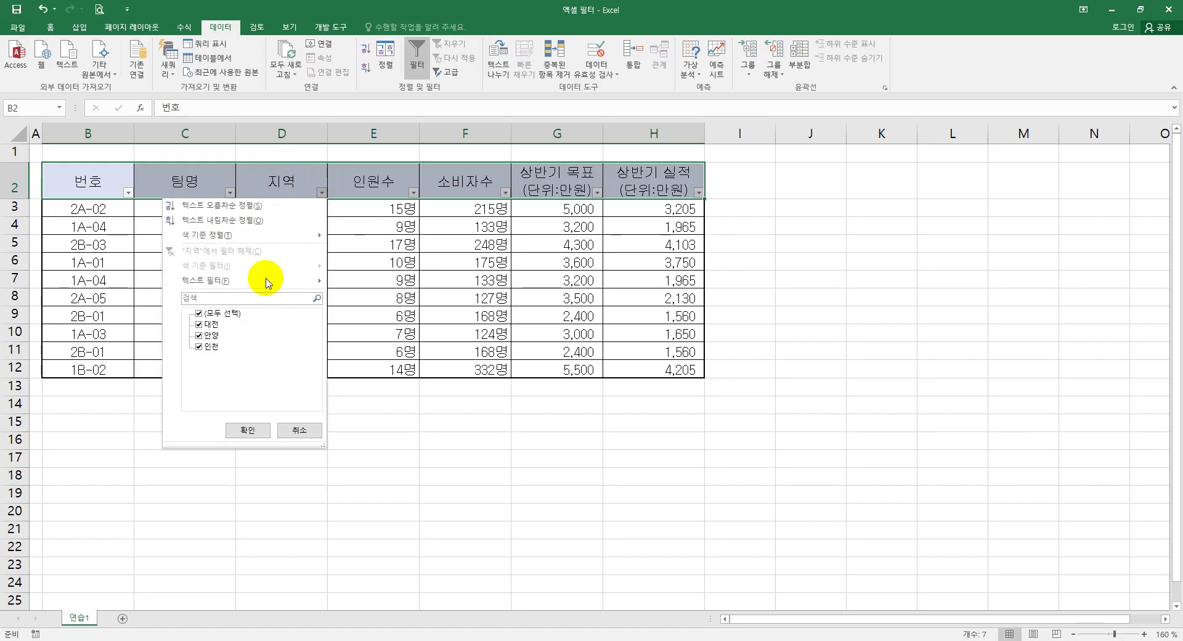
left_click(199, 336)
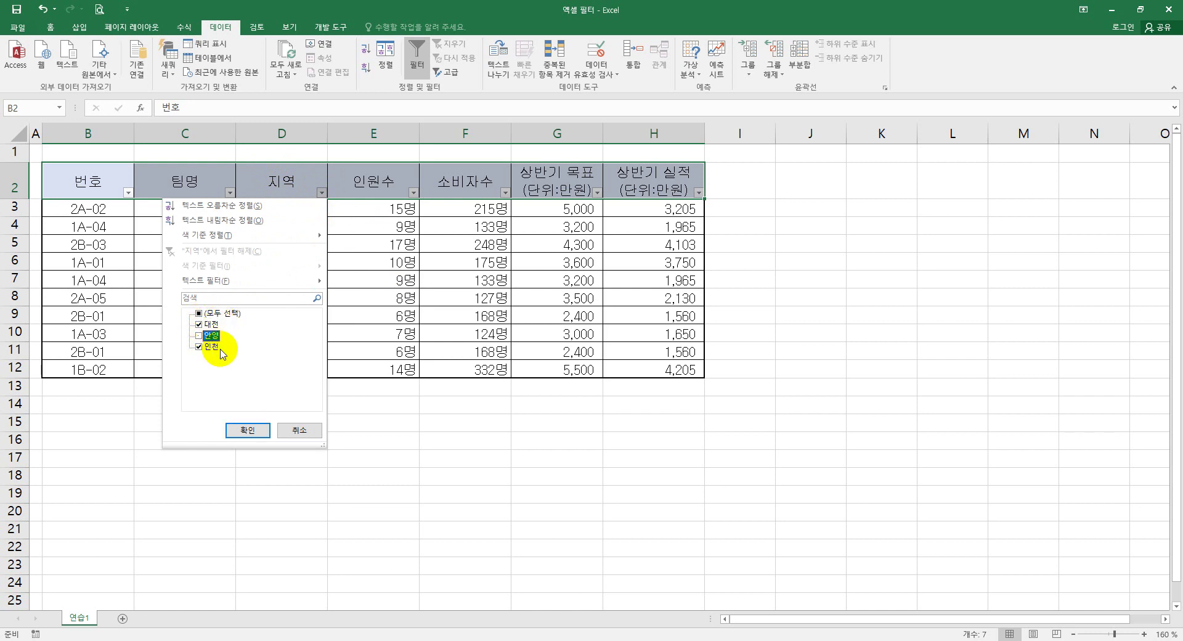
left_click(250, 430)
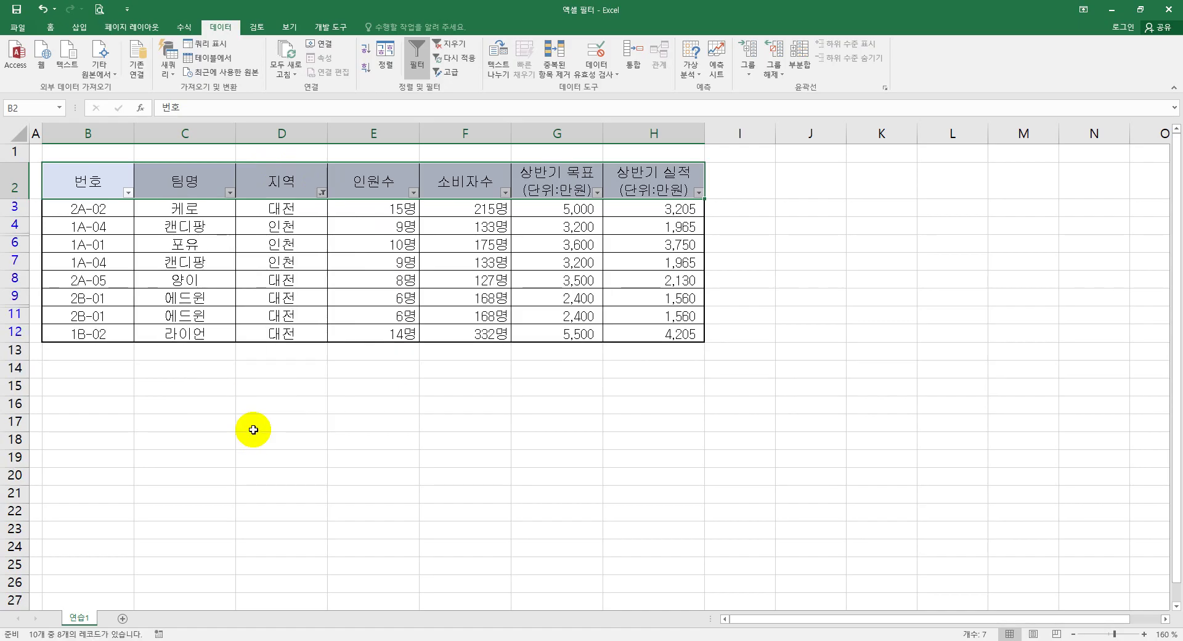
left_click(453, 47)
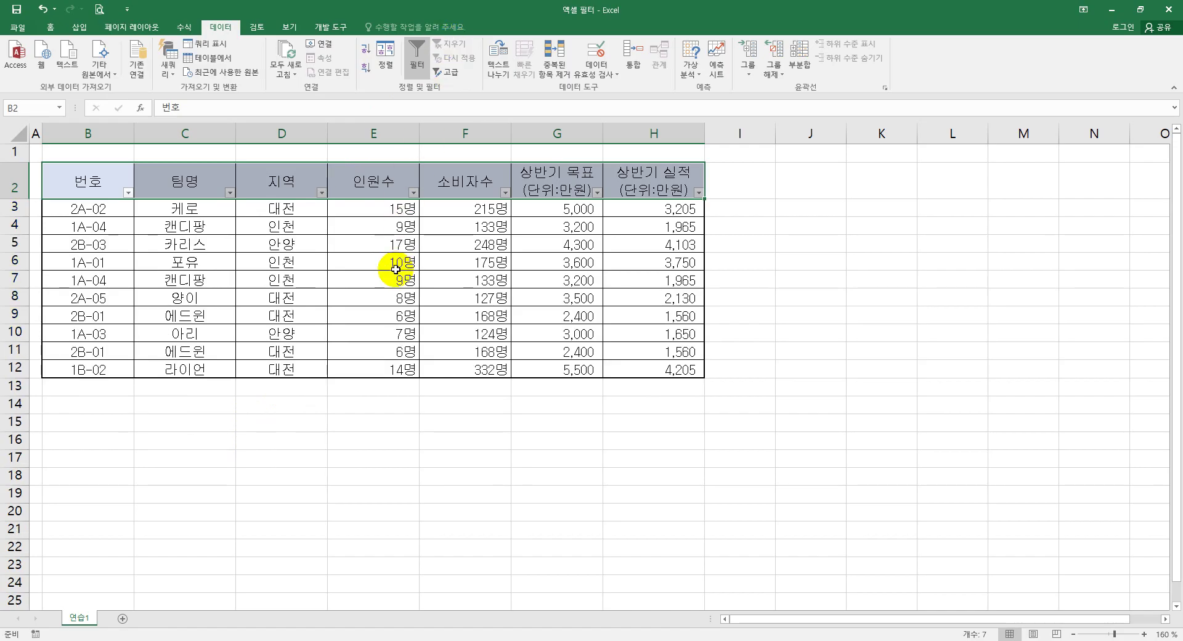
left_click(244, 292)
left_click_drag(116, 210, 106, 361)
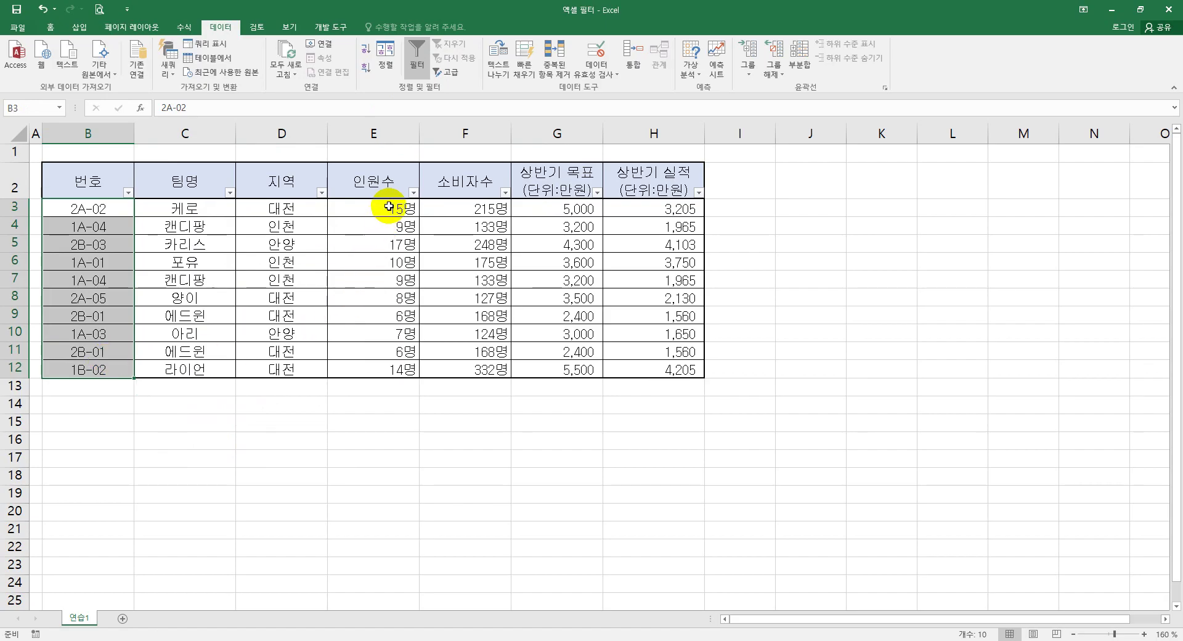
left_click_drag(387, 214, 390, 362)
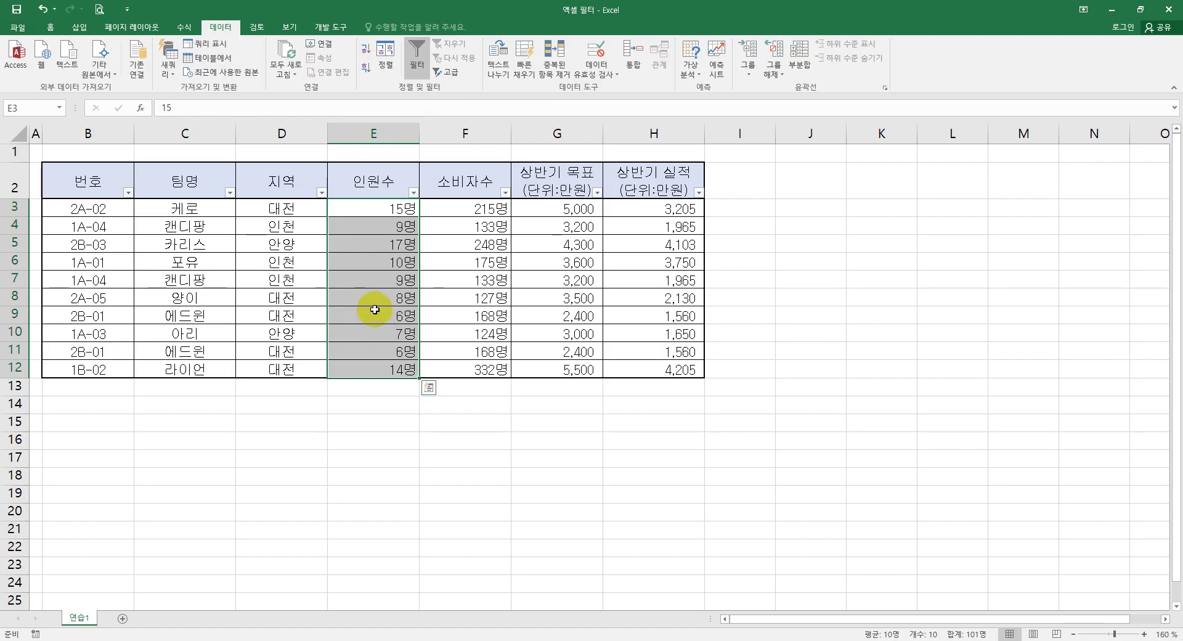
left_click(100, 409)
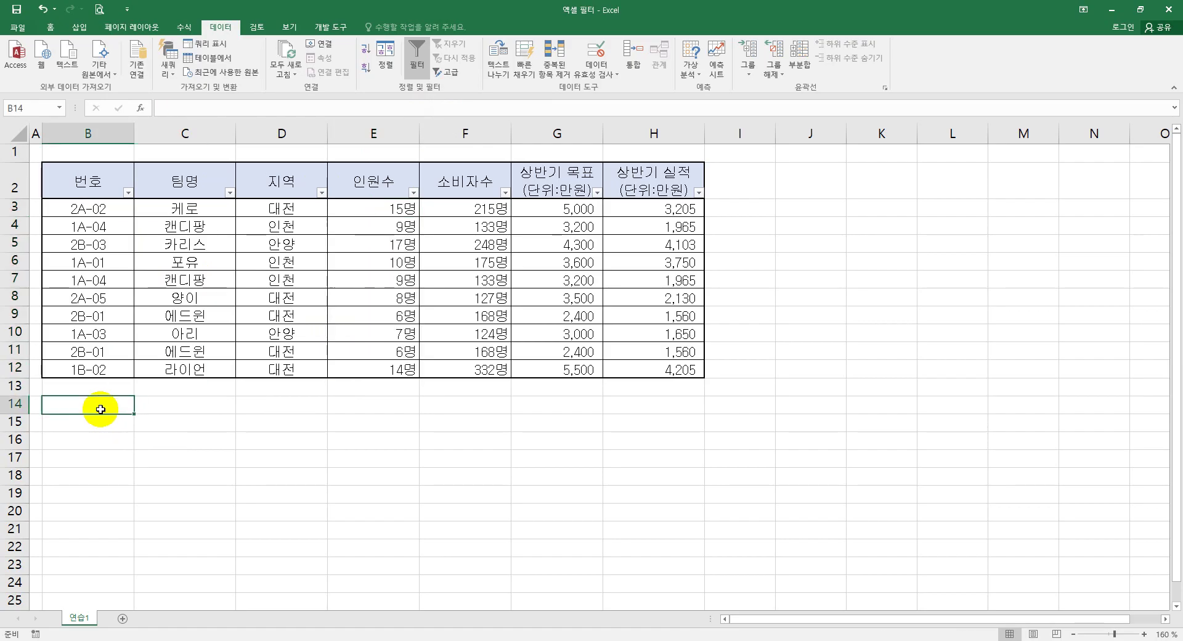
type("번호")
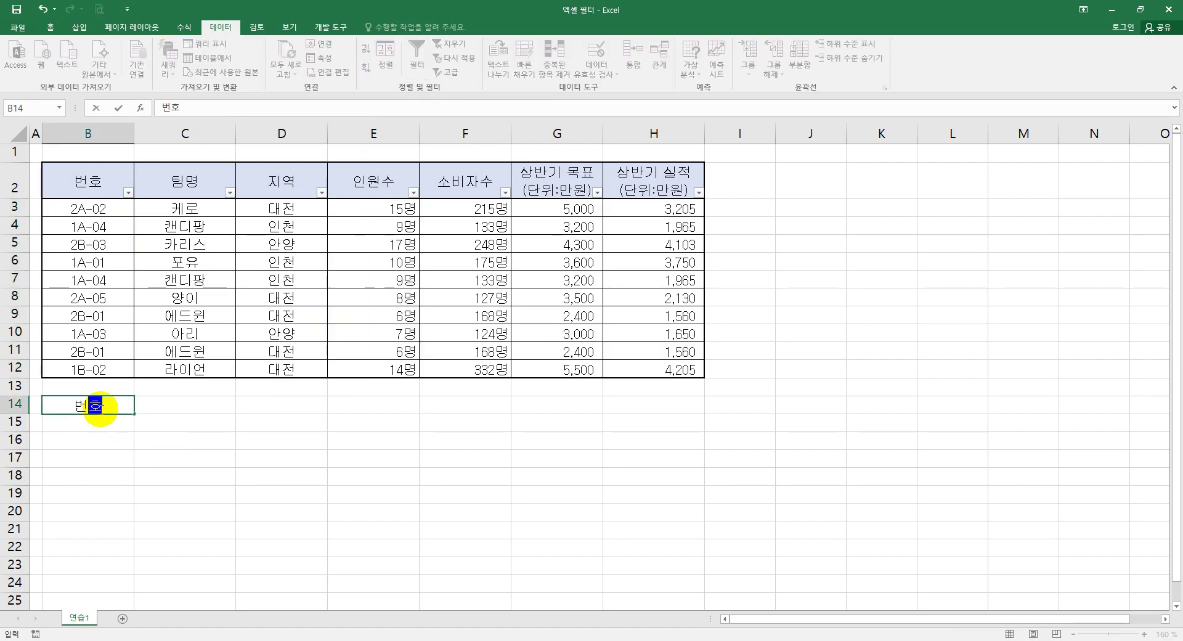
left_click(122, 408)
left_click_drag(123, 408, 45, 405)
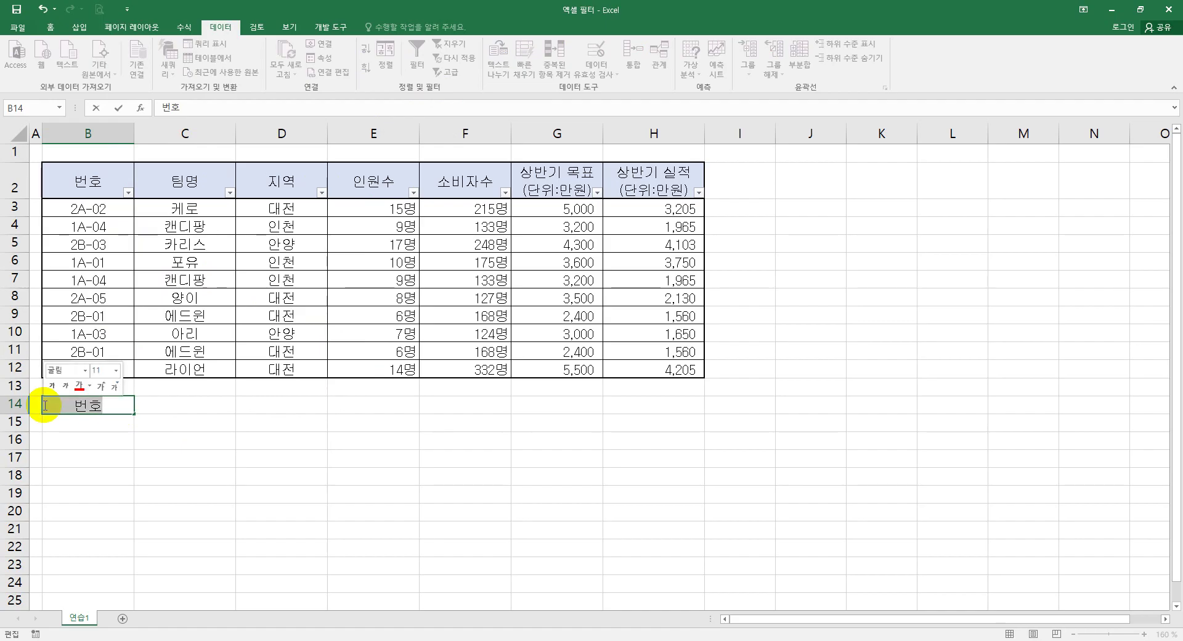
key("BackSpace")
left_click(172, 422)
Step: Copy the 번호 and 인원수 headers of the team table into B15:C15 below the table
left_click(99, 182)
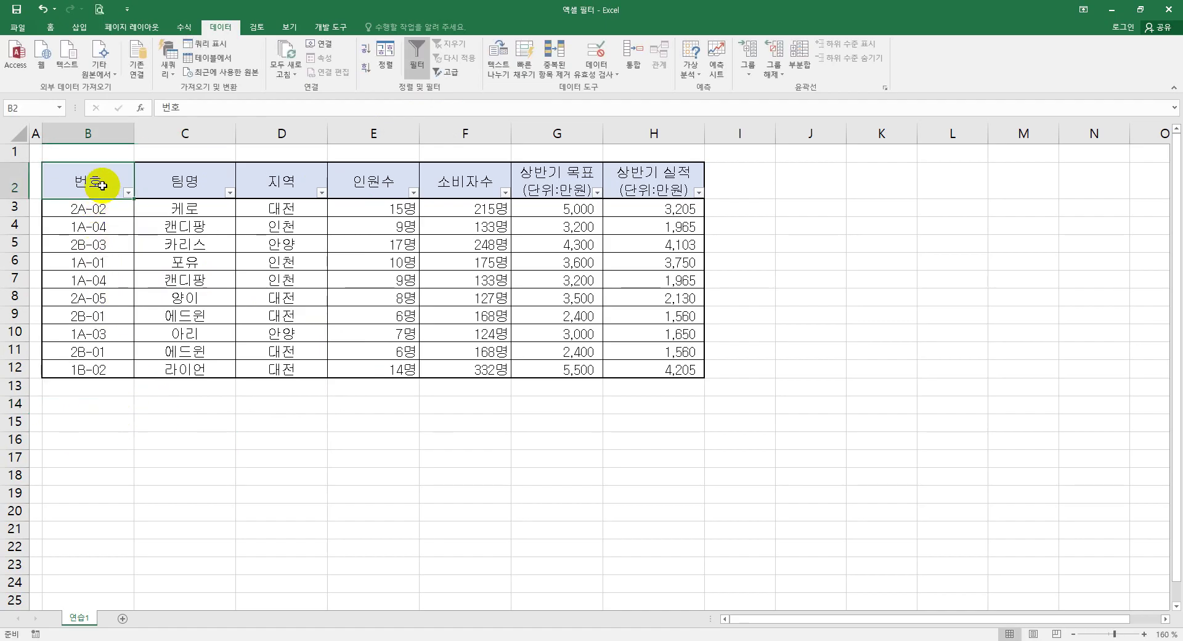
left_click(356, 181, "ctrl")
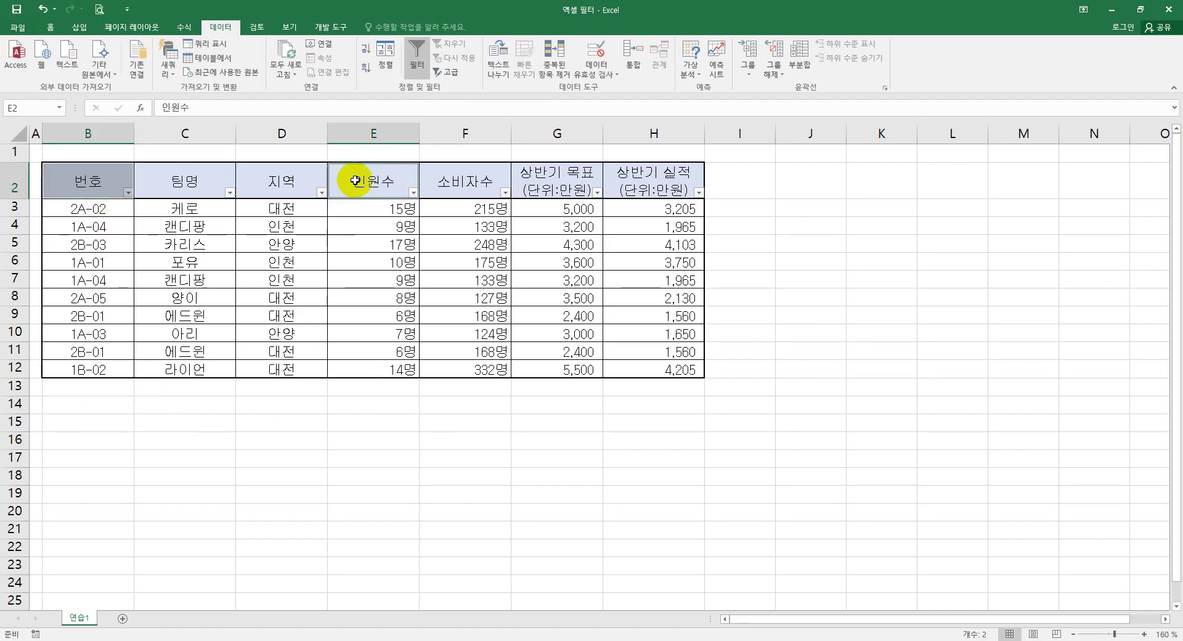
key("ctrl+c")
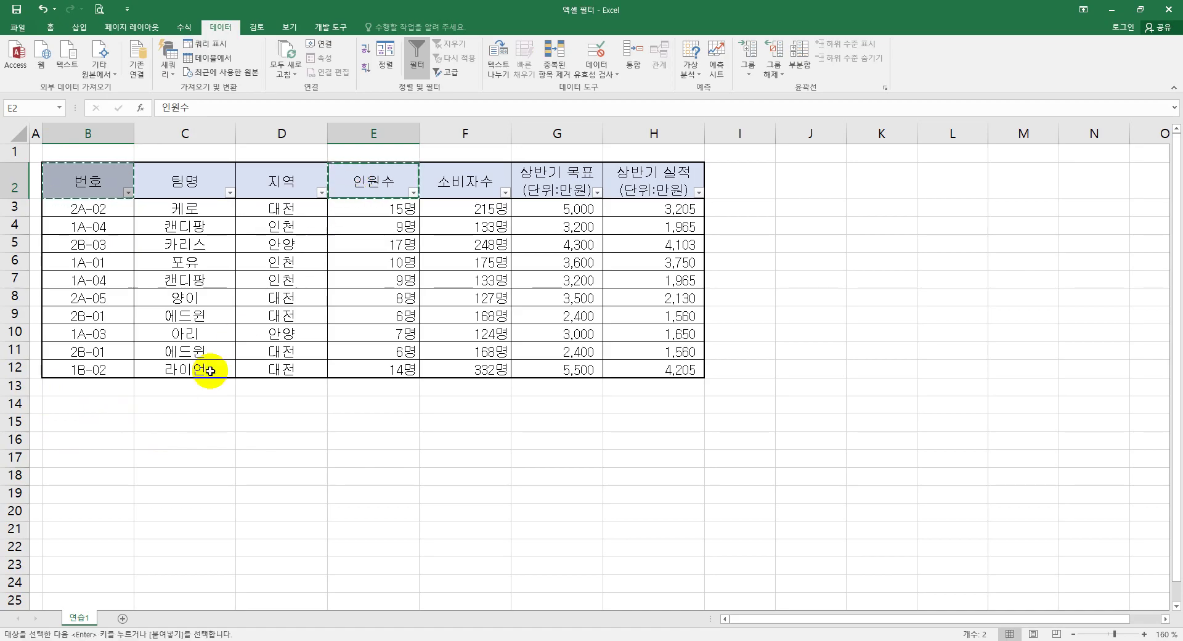
left_click(99, 424)
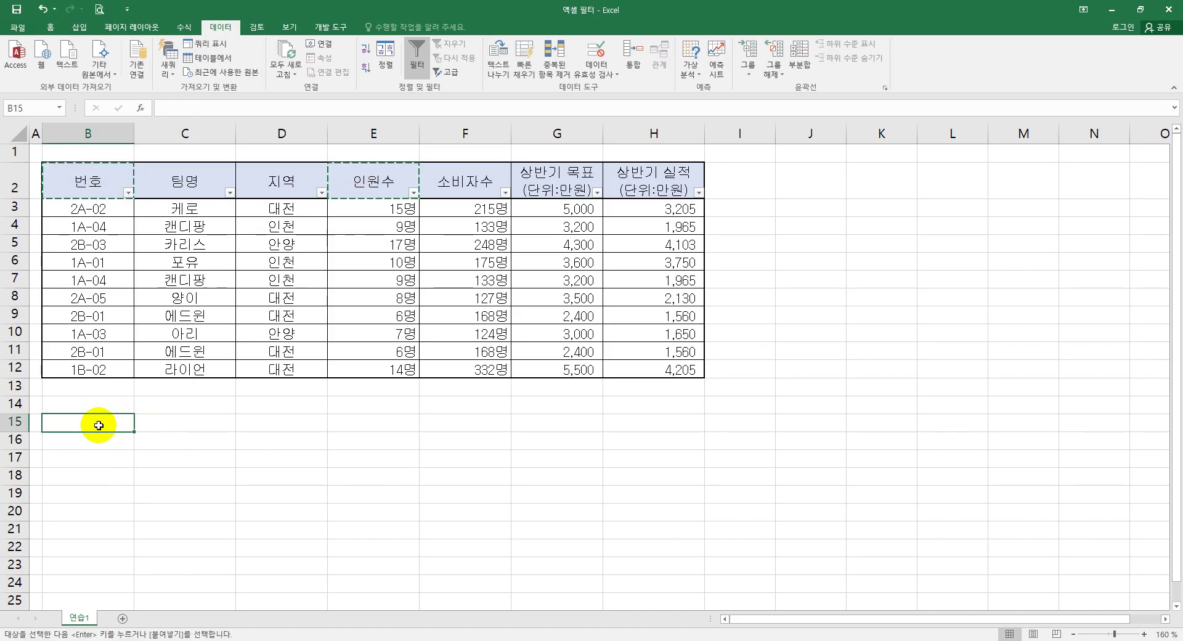
key("ctrl+v")
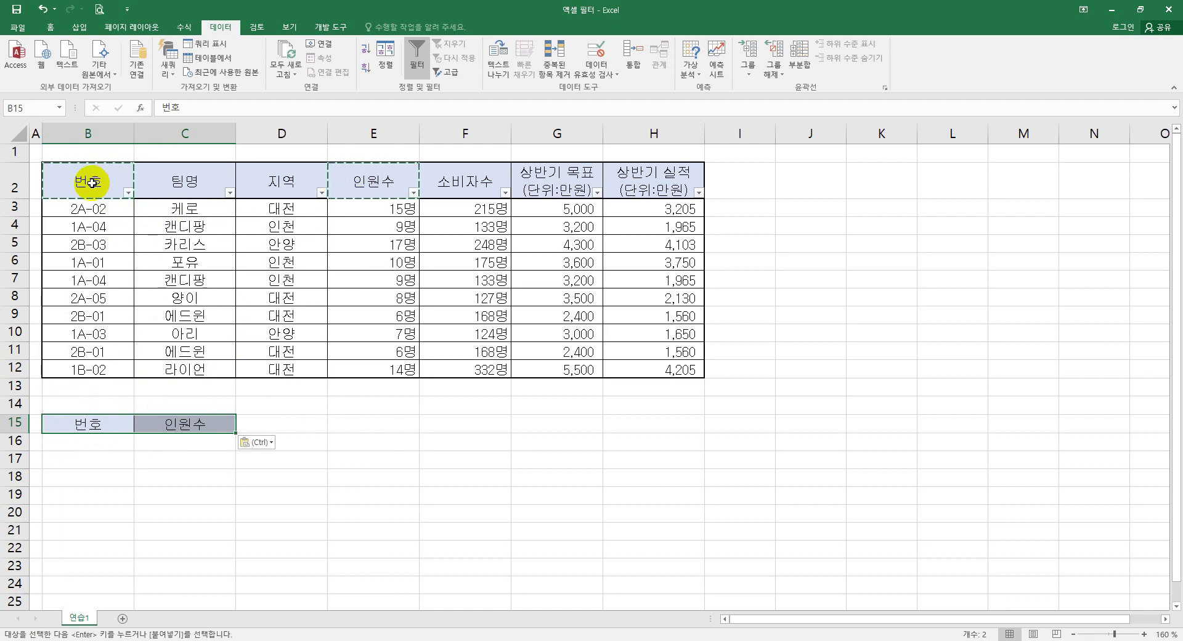
left_click(92, 177)
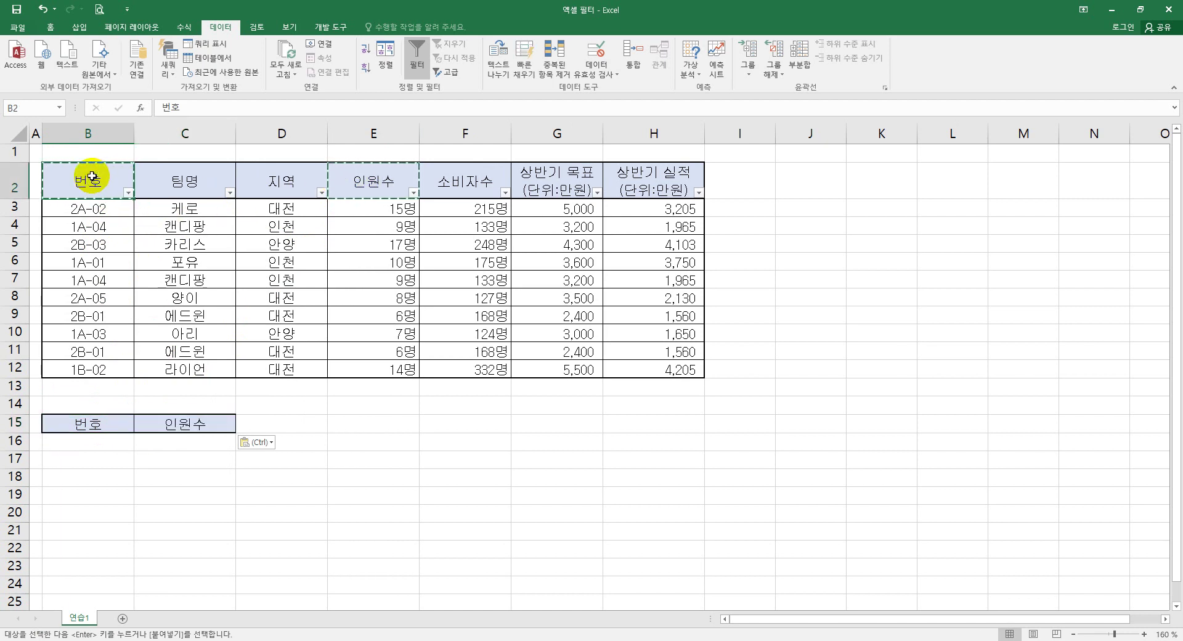
left_click(372, 183, "ctrl")
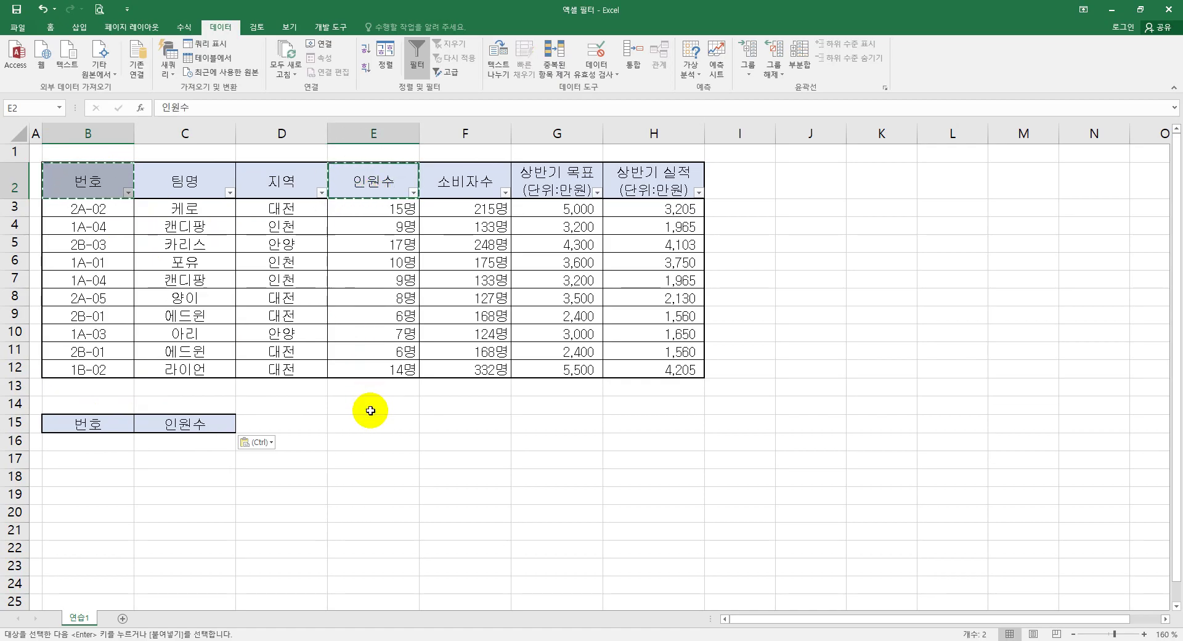
left_click(349, 439)
Step: Enter the filter criteria 2* under 번호 in B16 and >=10 under 인원수 in C16
left_click(102, 443)
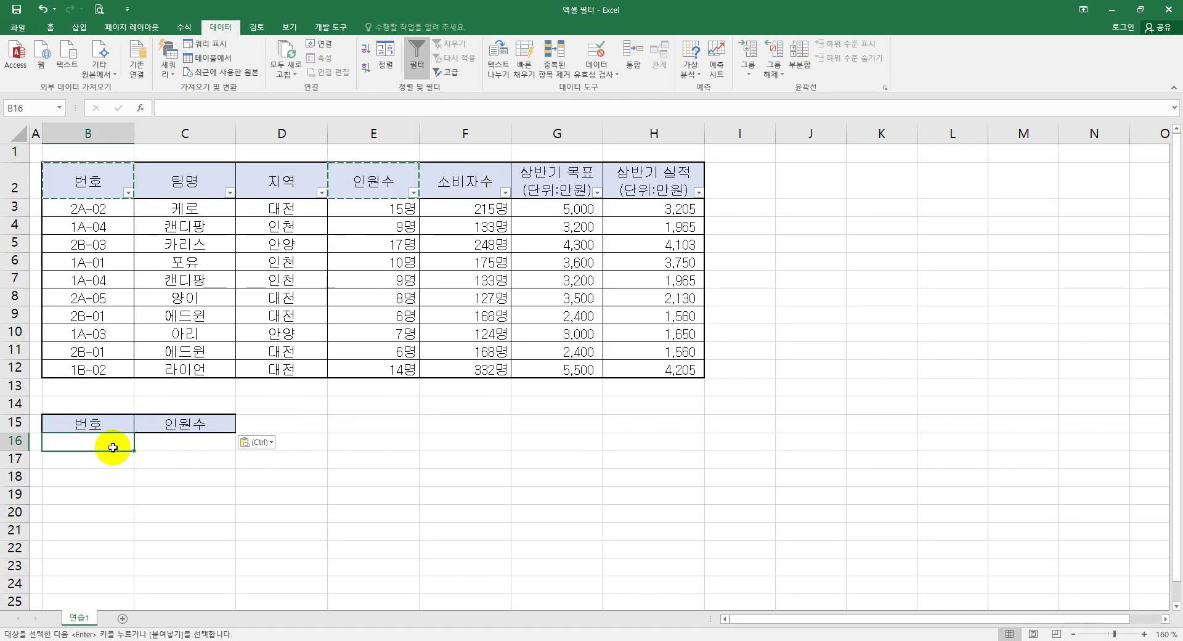
type("2")
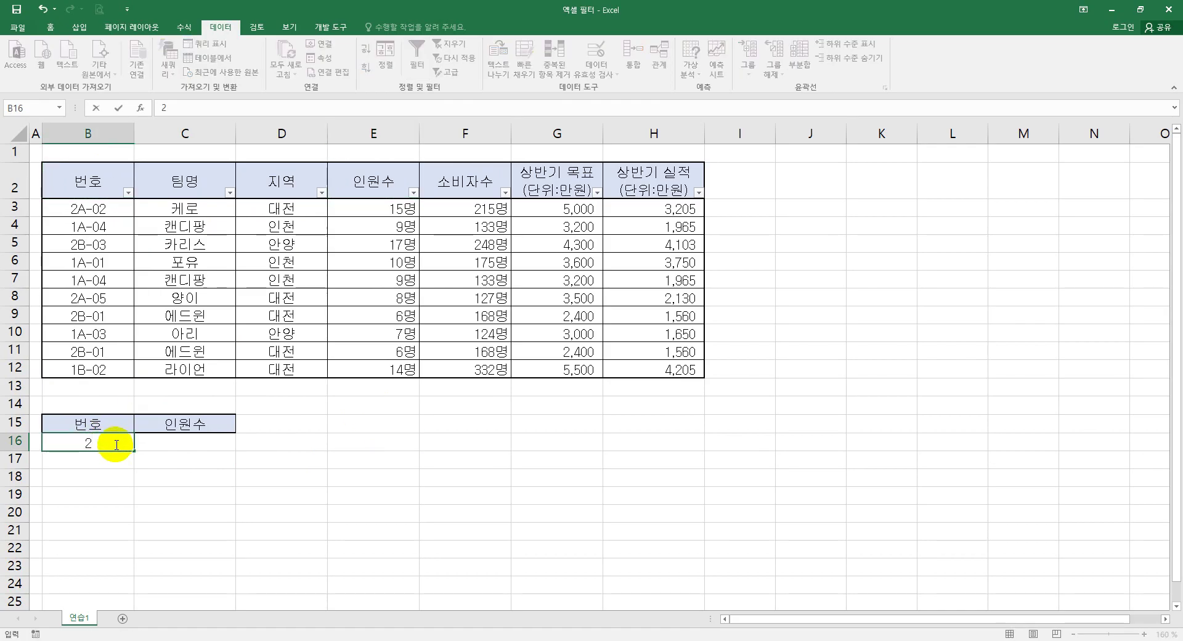
type("*")
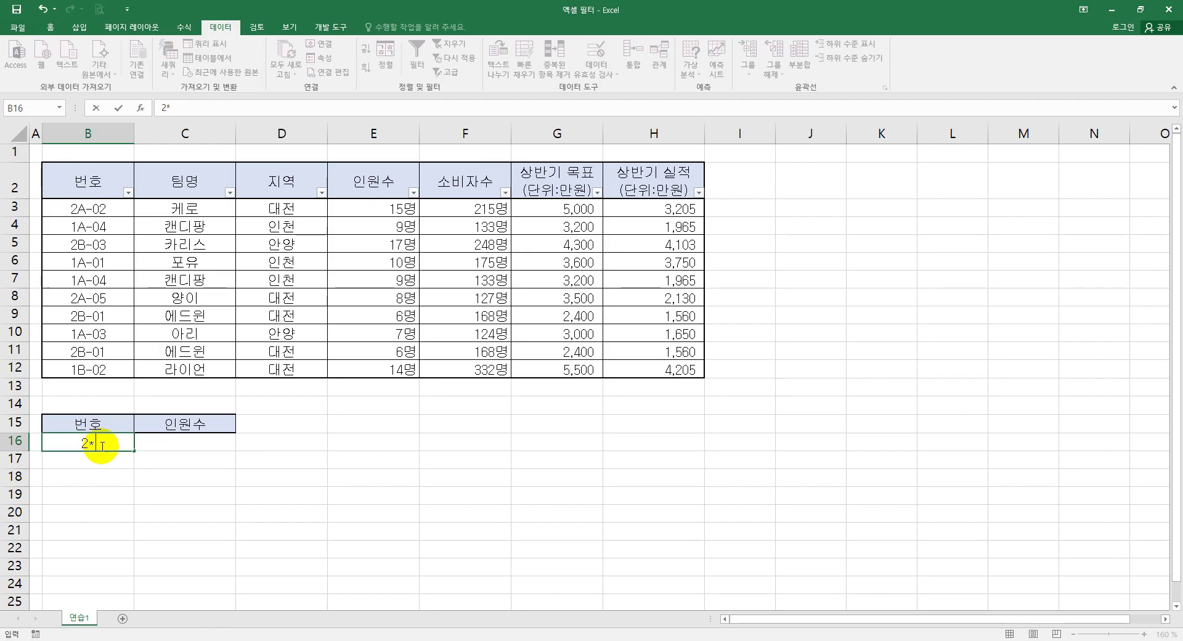
left_click(180, 444)
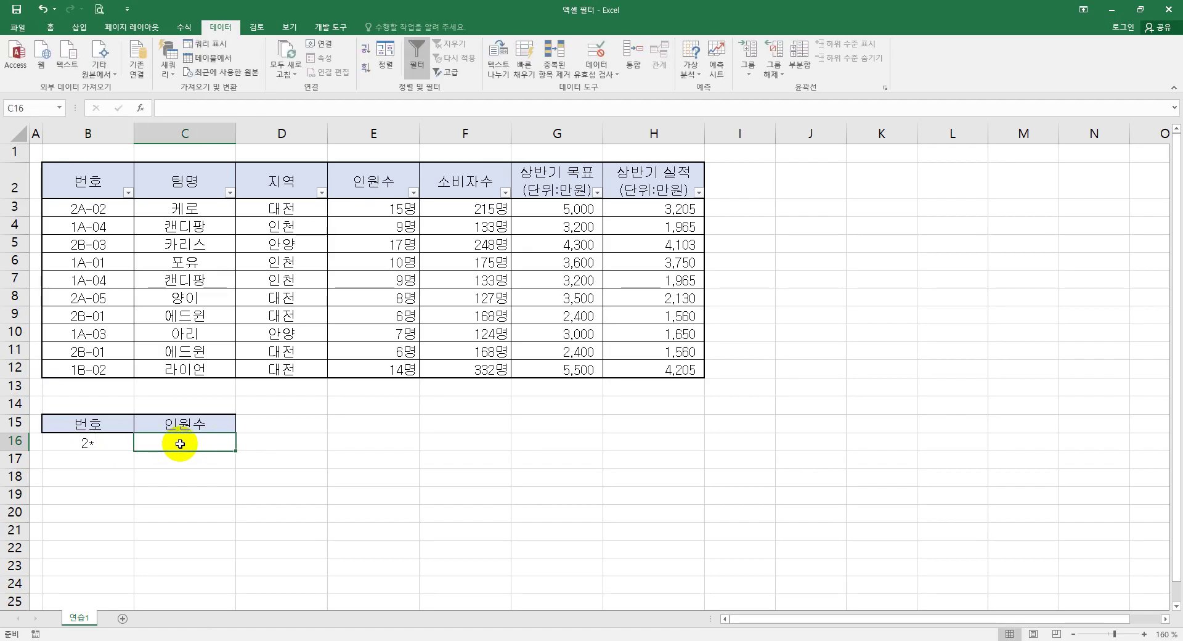
type(">=10")
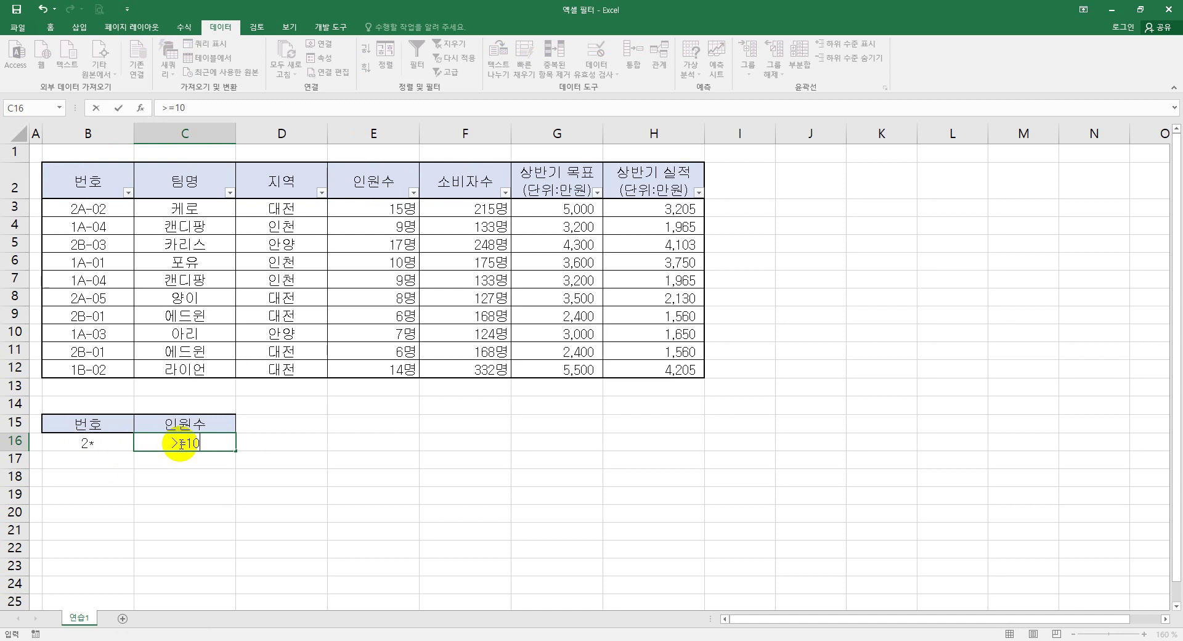
key("Return")
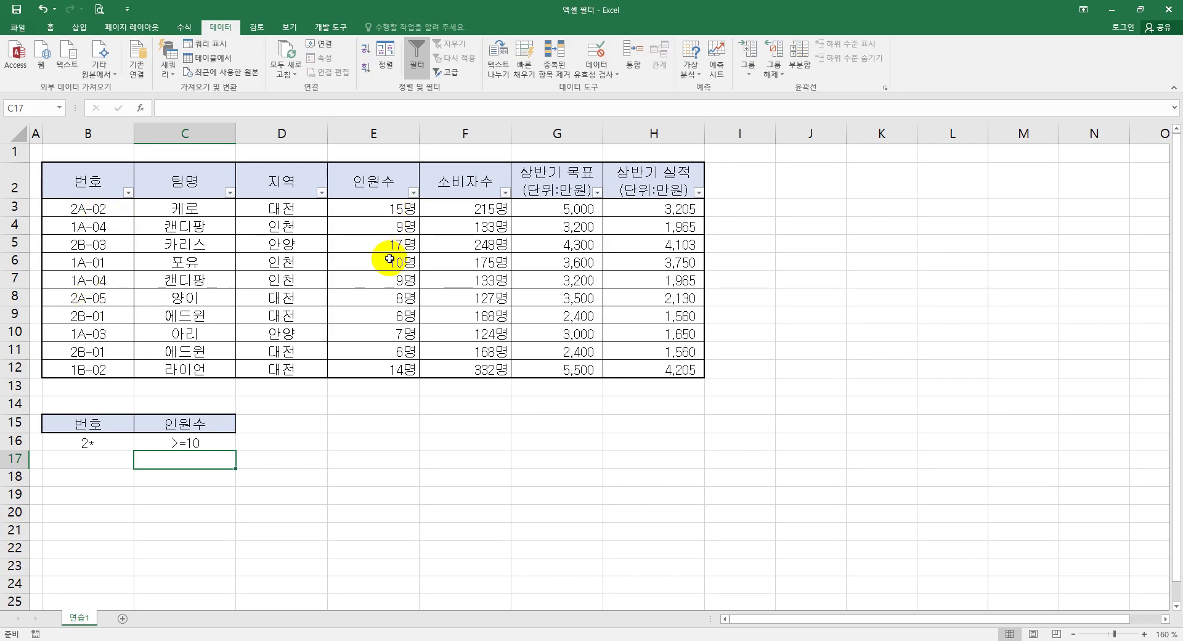
left_click(337, 425)
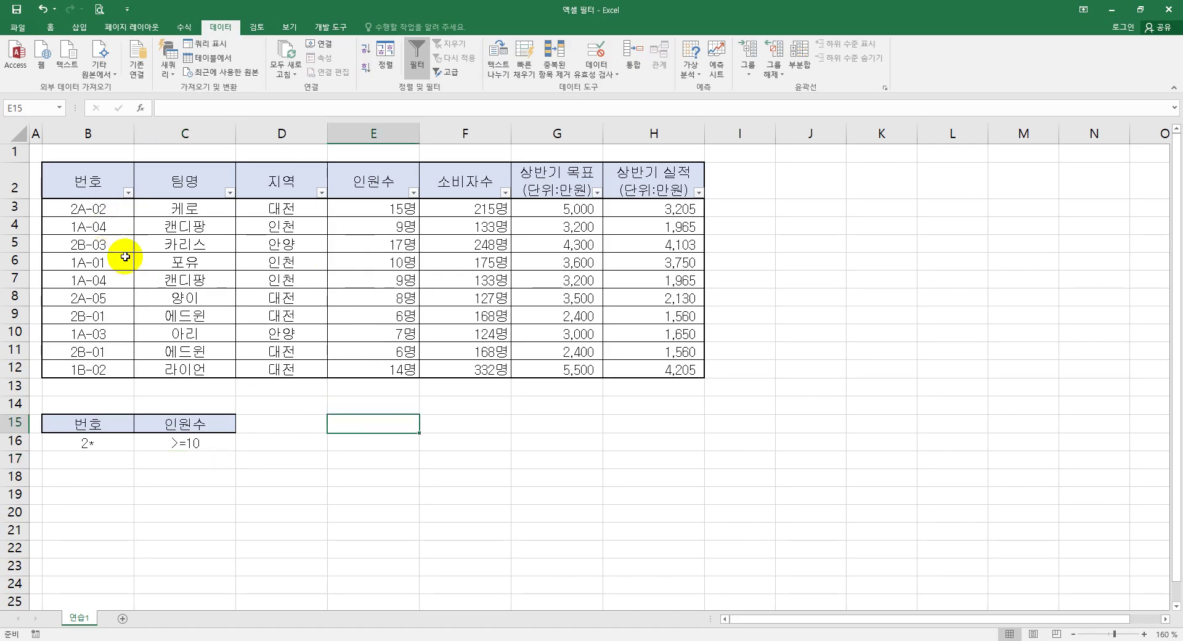
Step: Run an advanced filter on B2:H12 with criteria range B15:C16, copying the results to another location starting at B18
left_click_drag(93, 182, 633, 361)
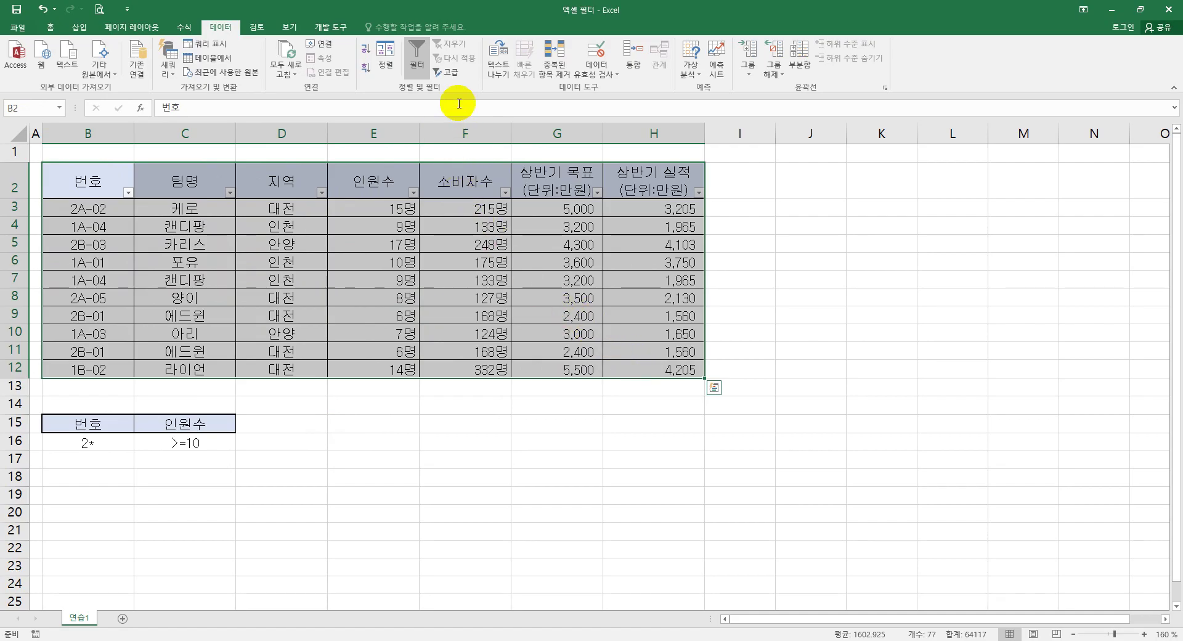
left_click(454, 75)
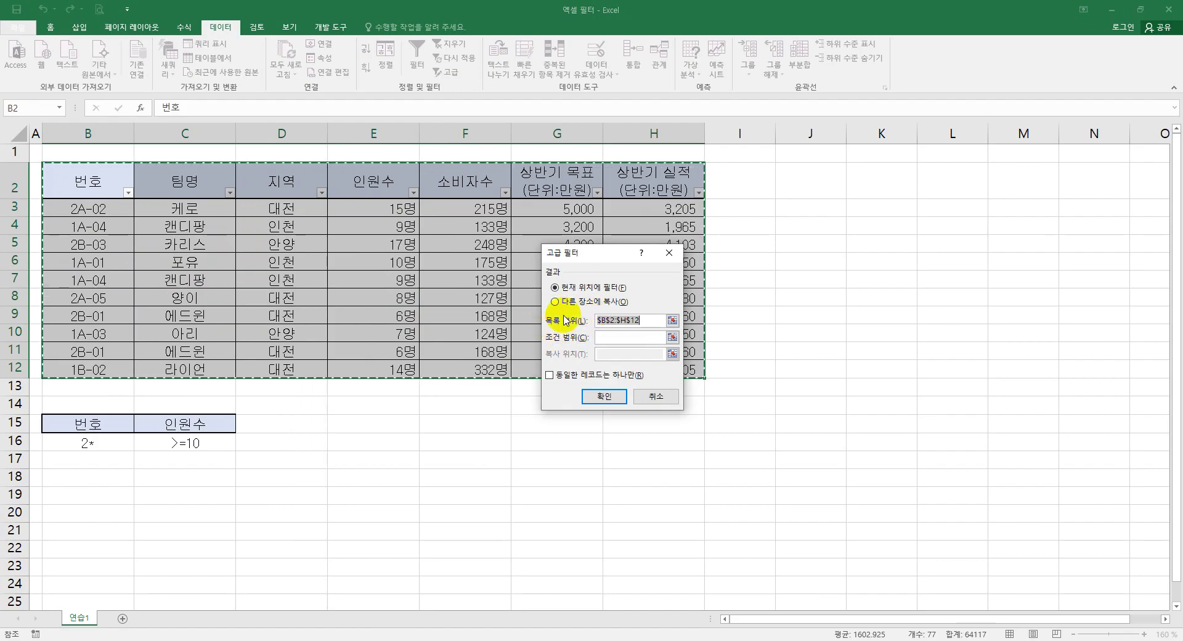
left_click(607, 337)
left_click_drag(87, 423, 189, 438)
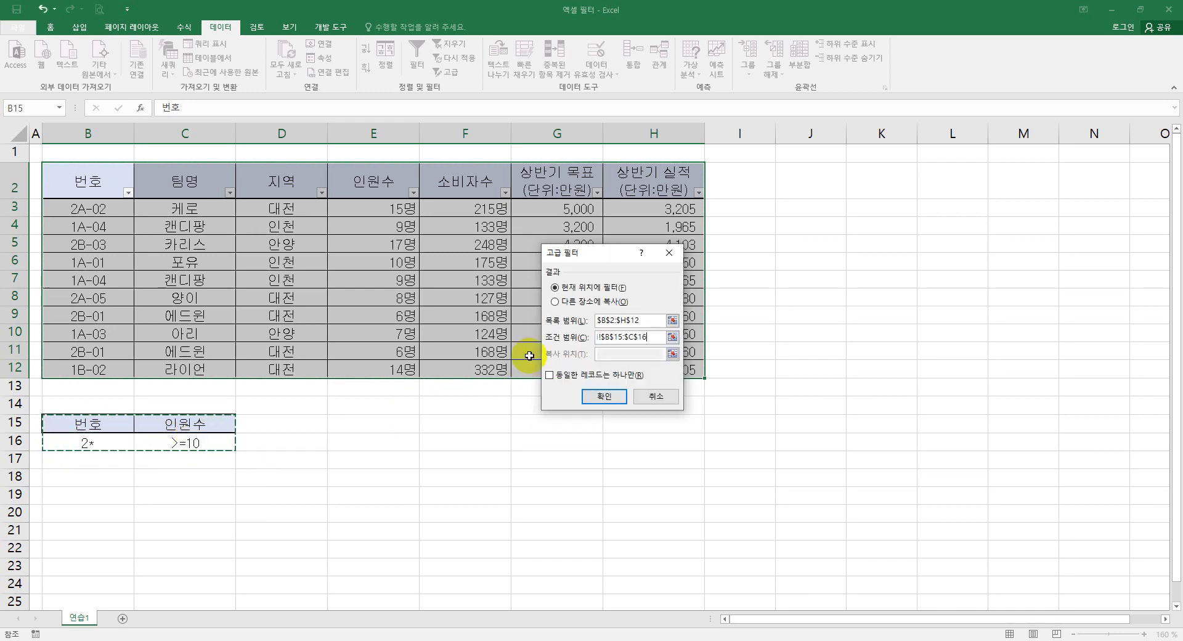
left_click(556, 301)
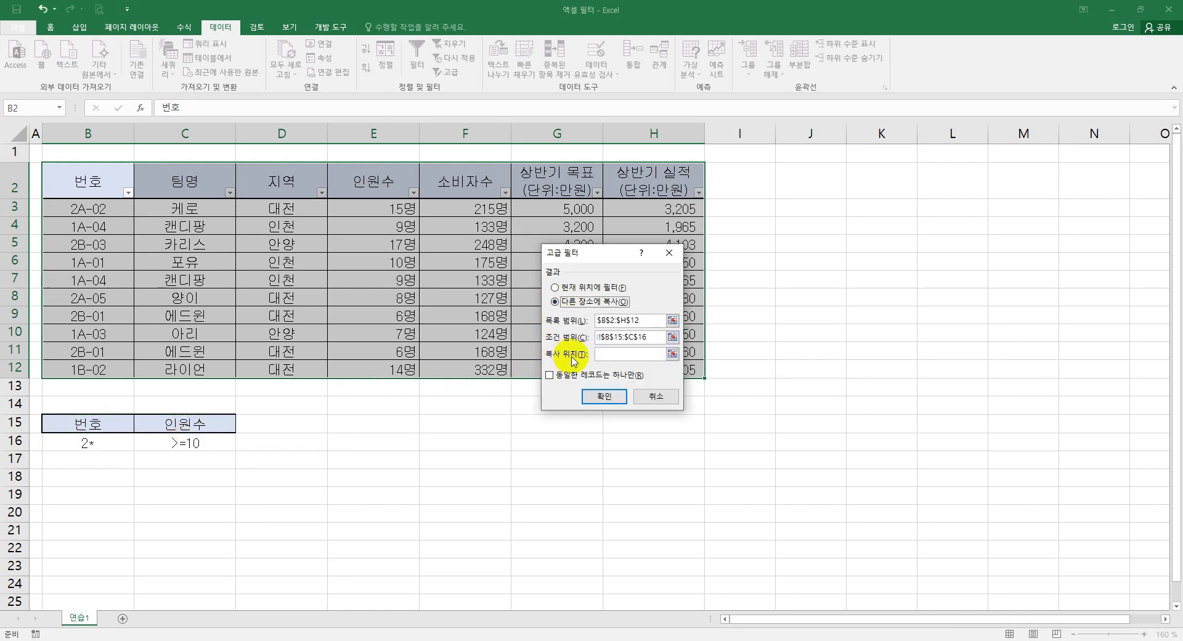
left_click(606, 353)
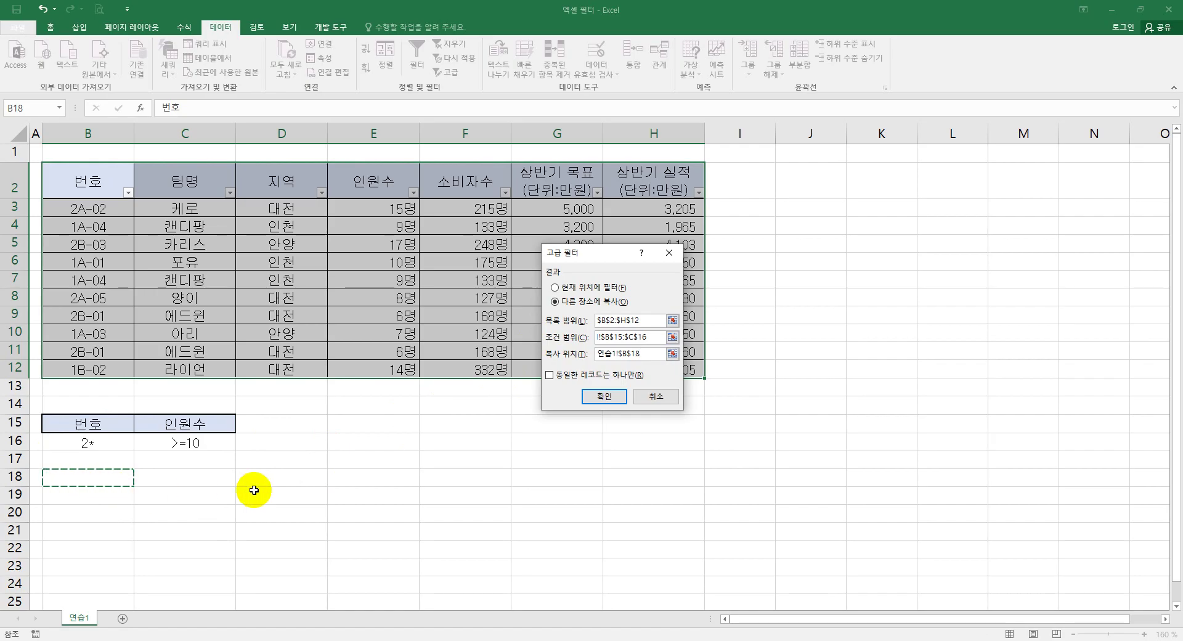
left_click(602, 399)
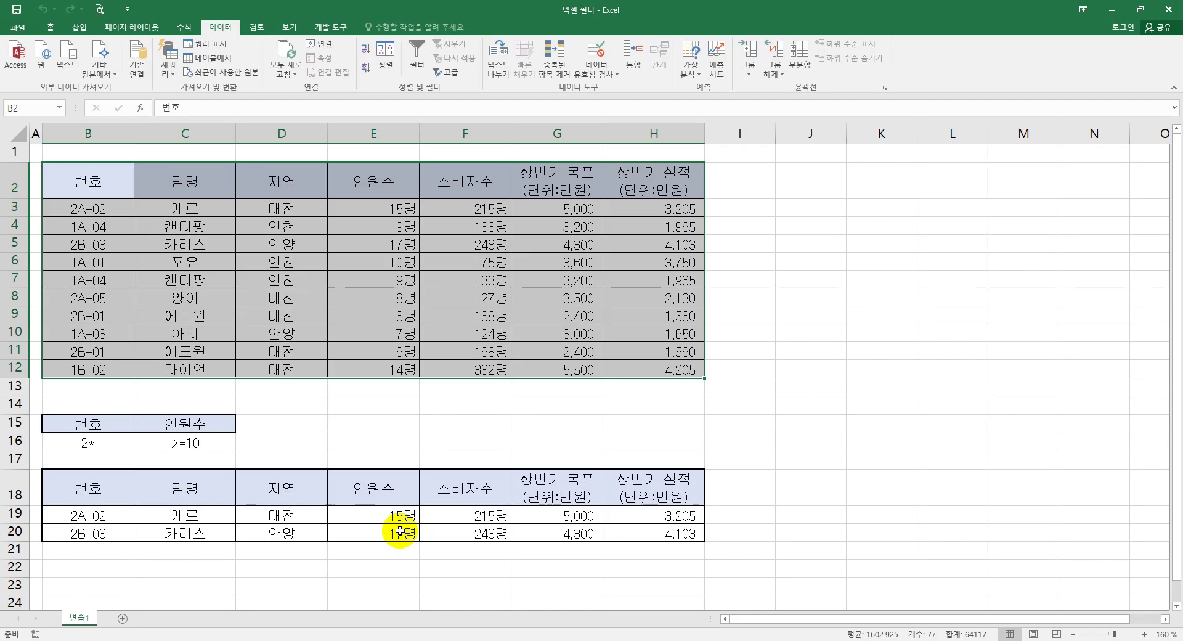
Step: Copy the criteria block B15:C16 to E15
left_click_drag(86, 423, 202, 440)
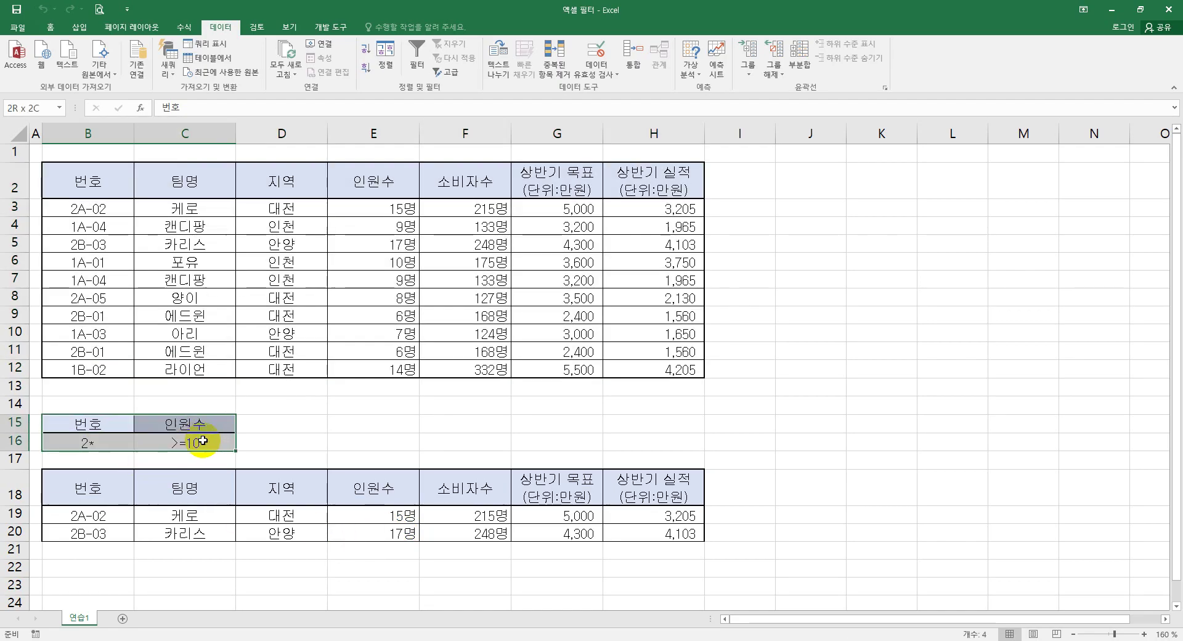
key("ctrl+c")
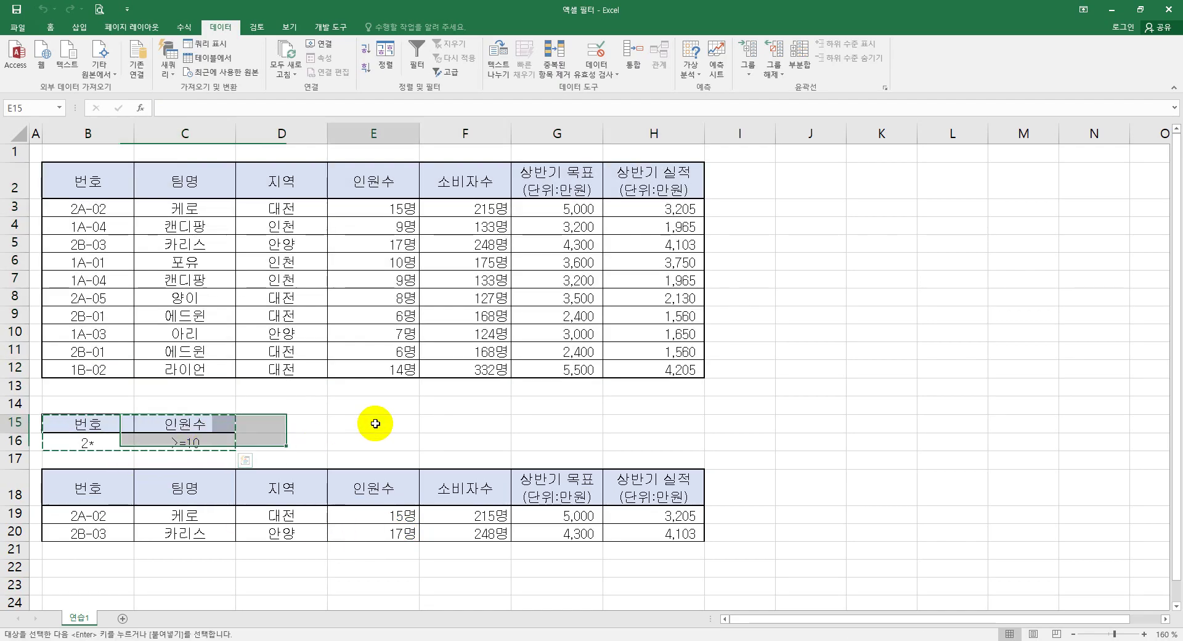
left_click(376, 424)
key("ctrl+v")
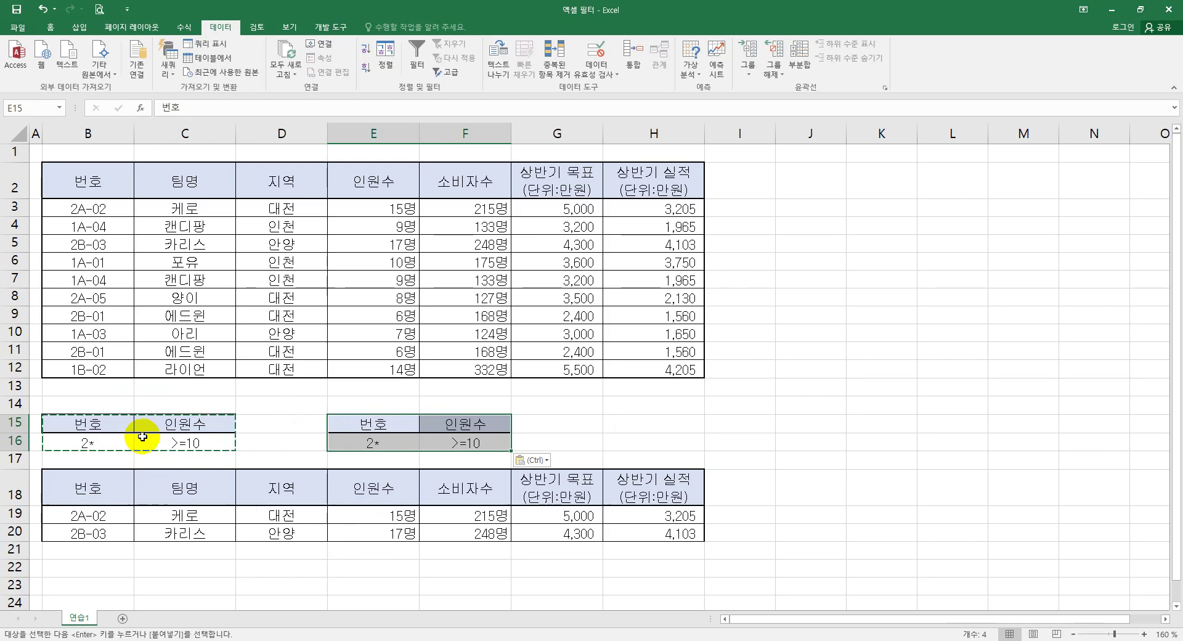
Step: Insert a blank row at row 17, between the criteria blocks and the extracted results
left_click(26, 460)
right_click(25, 460)
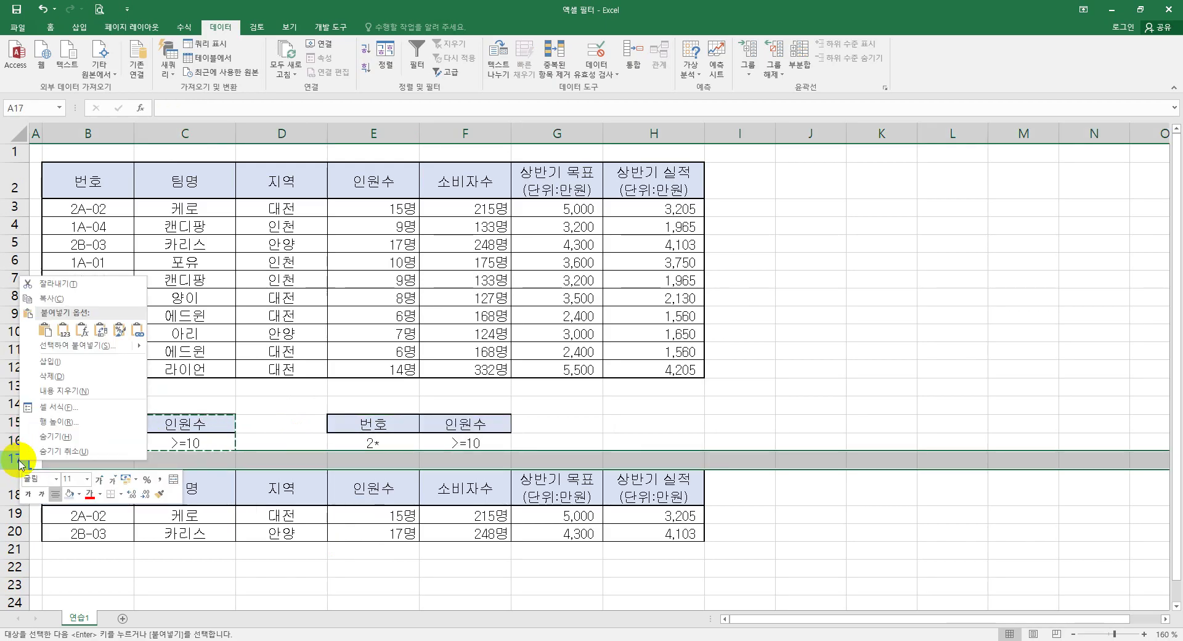
left_click(49, 361)
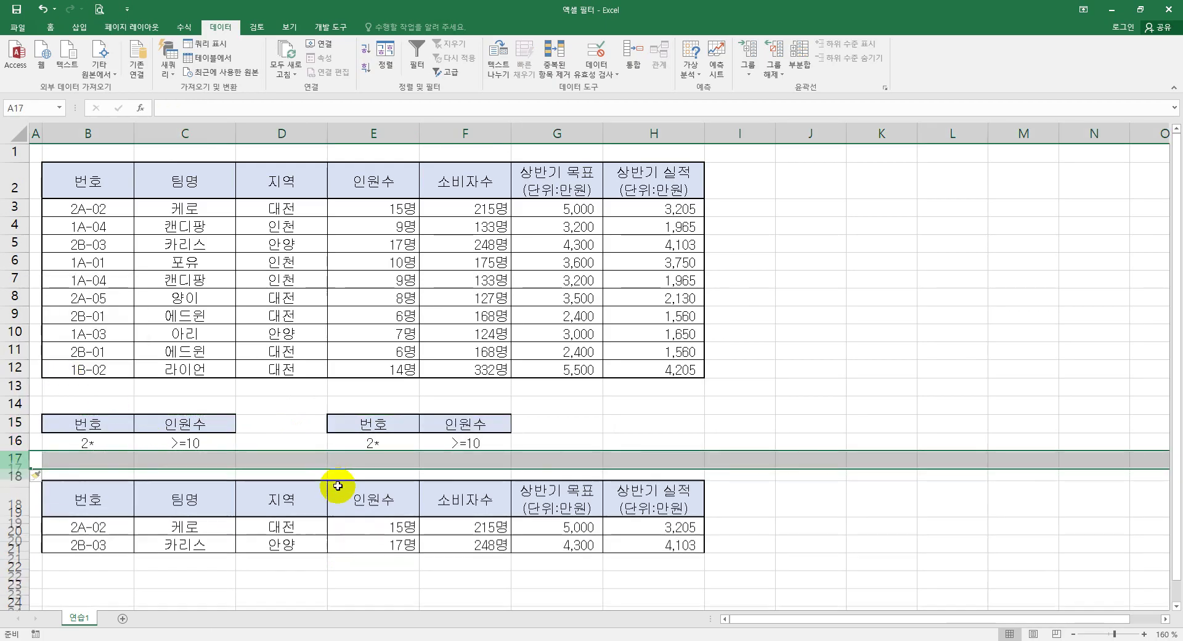
left_click(472, 477)
Step: Move the >=10 criterion of the second criteria block from F16 down to F17
left_click(476, 447)
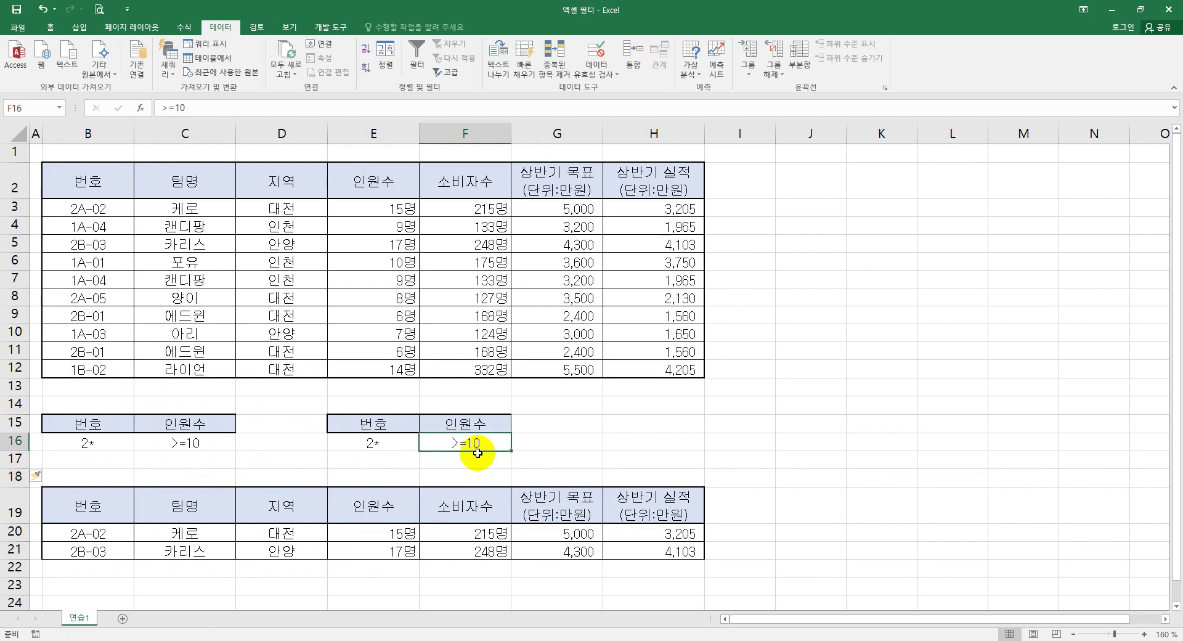
left_click_drag(479, 453, 480, 471)
left_click(542, 468)
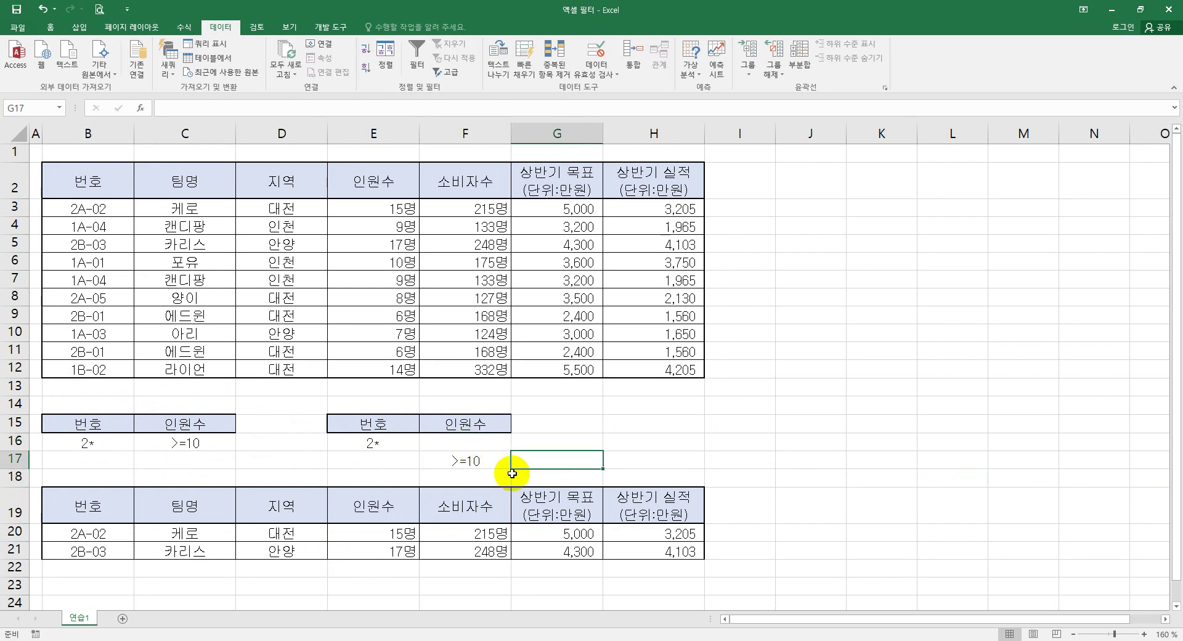
left_click_drag(373, 441, 479, 442)
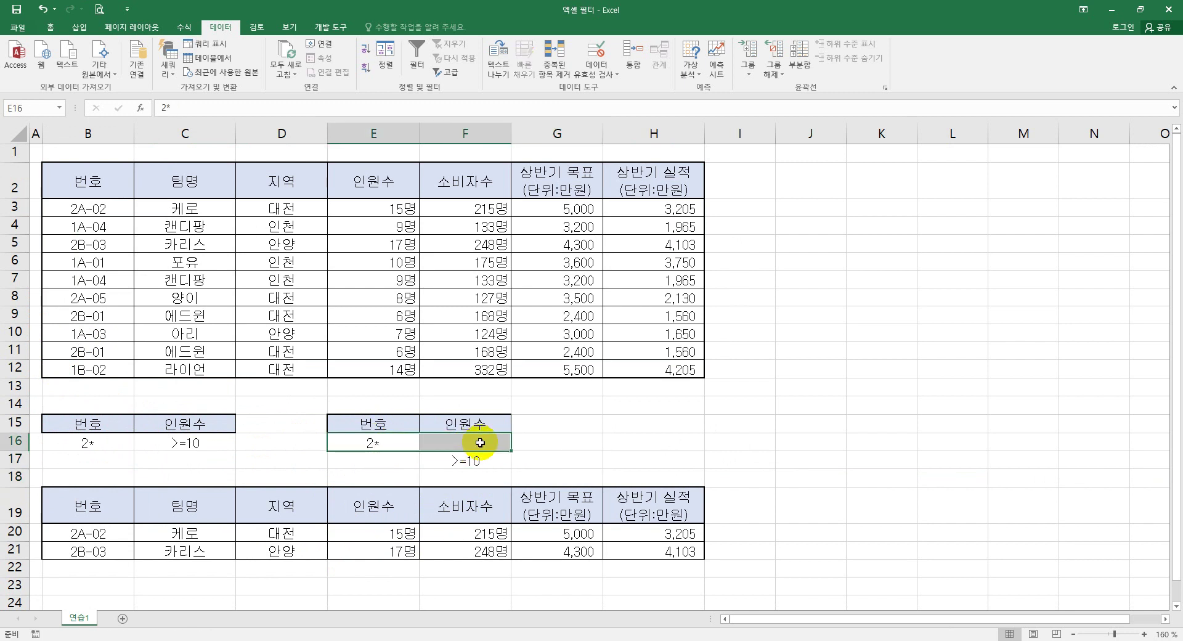
left_click_drag(393, 460, 453, 462)
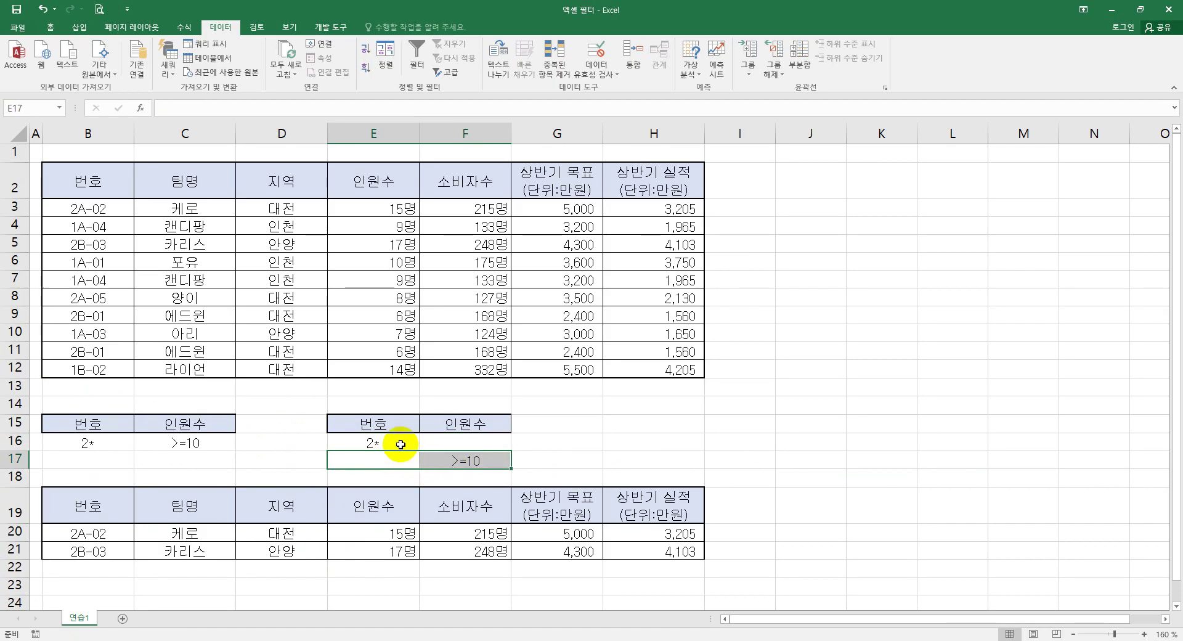
left_click_drag(391, 423, 390, 440)
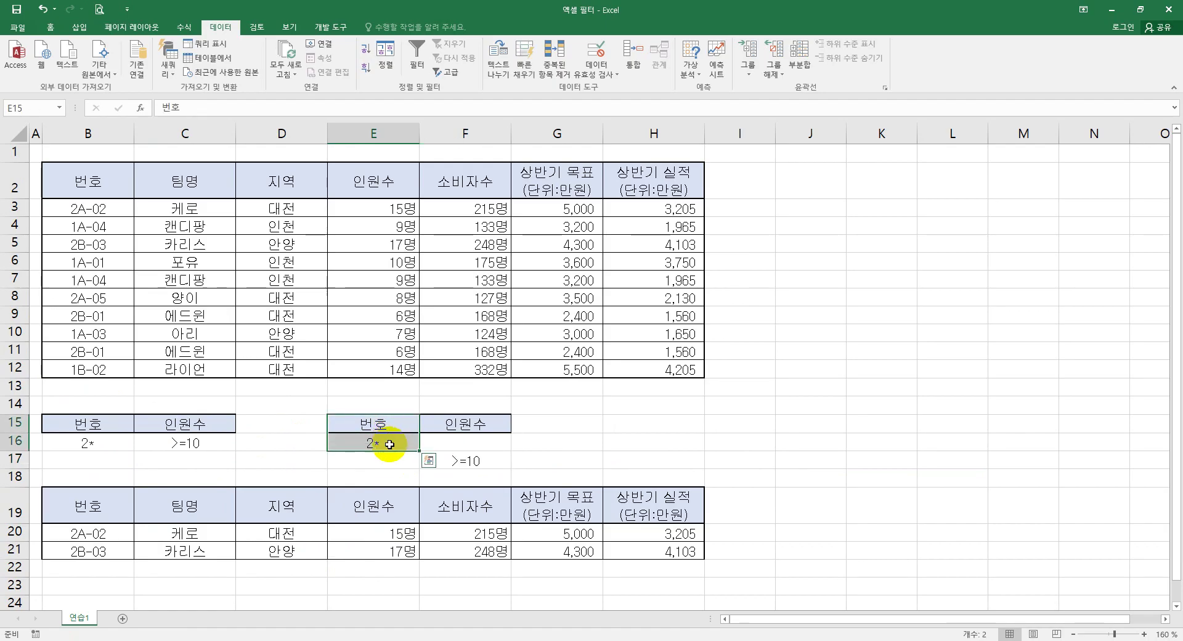
left_click(471, 425)
left_click_drag(471, 425, 474, 459)
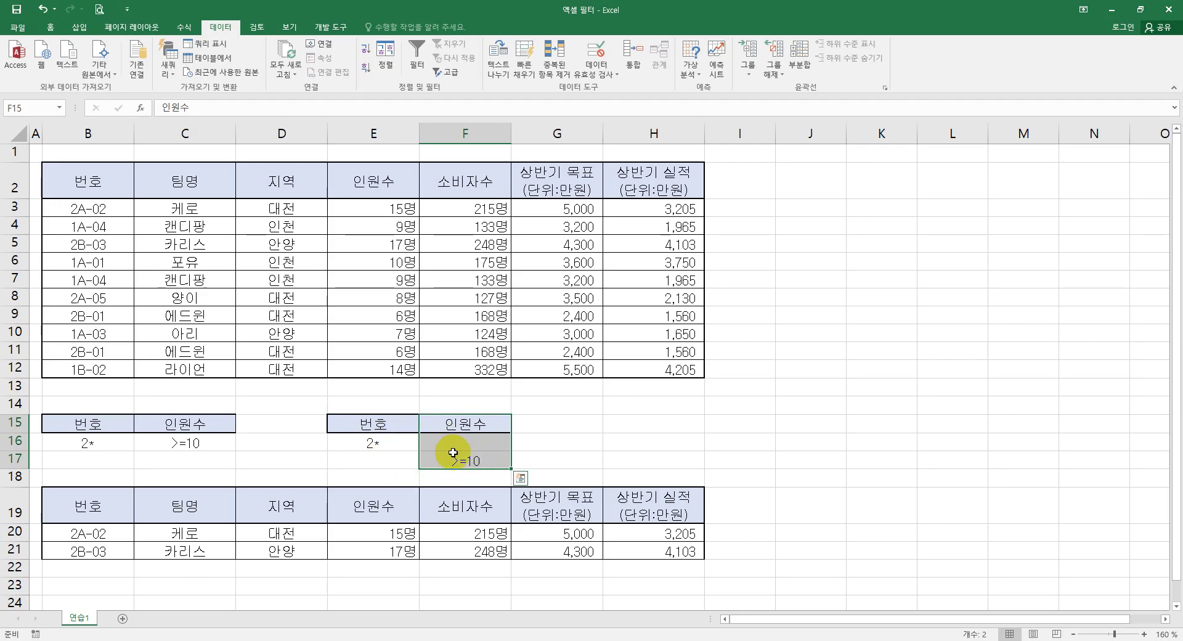
left_click(481, 403)
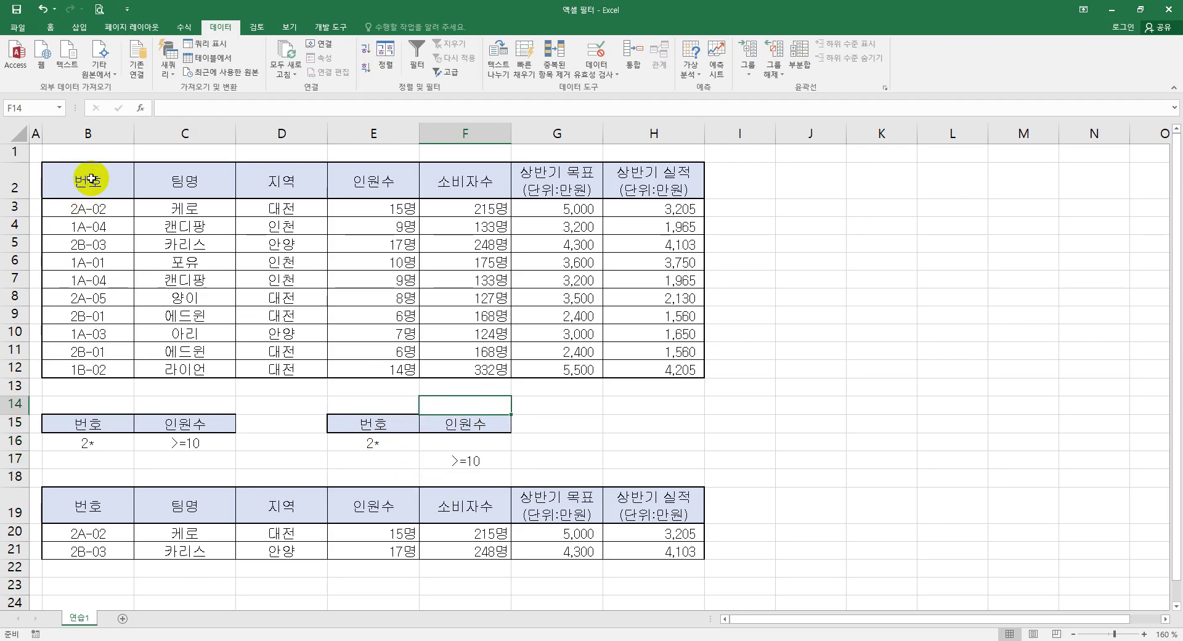
Step: Run an advanced filter on B2:H12 with criteria range E15:F17, copying the results to another location starting at B23
left_click_drag(92, 178, 648, 359)
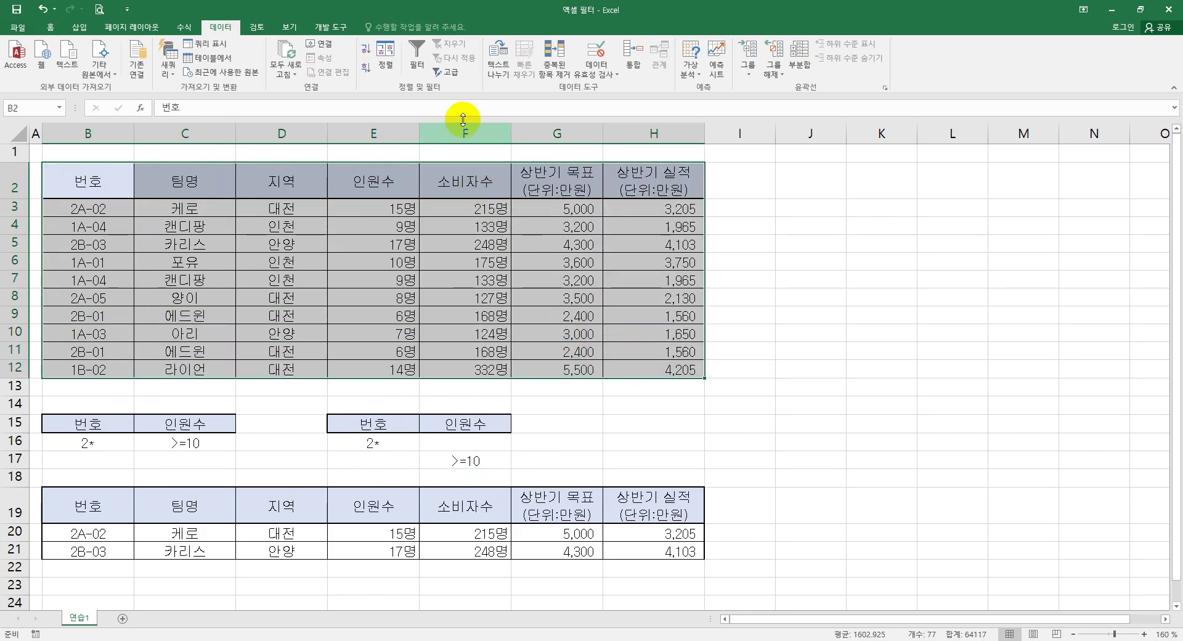
left_click(453, 74)
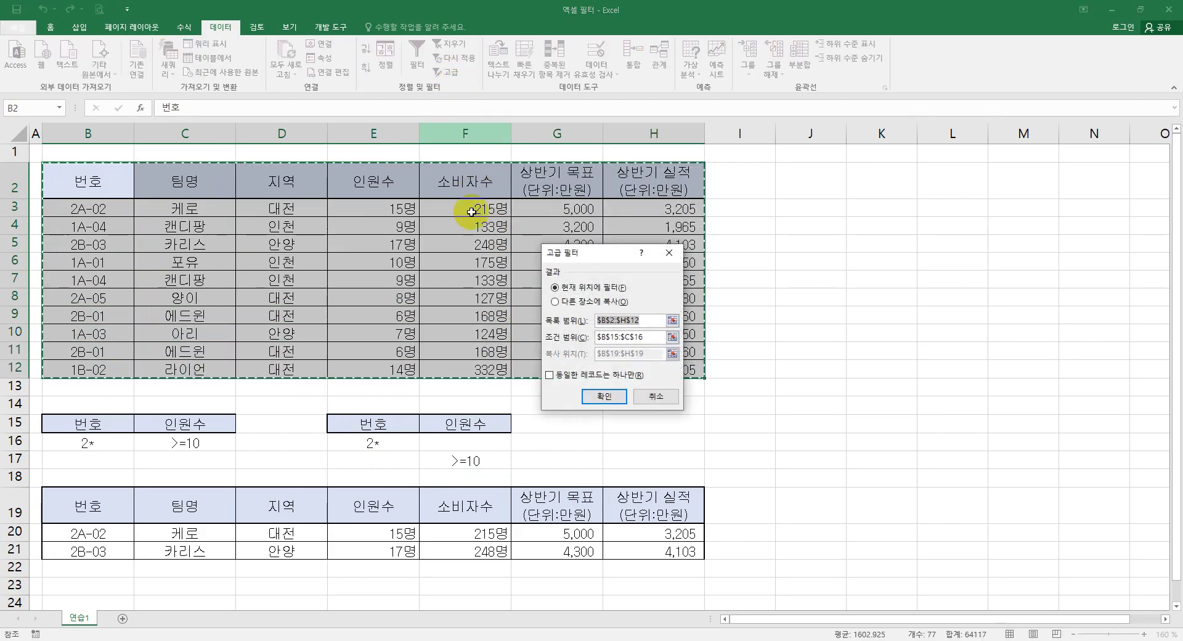
left_click(646, 340)
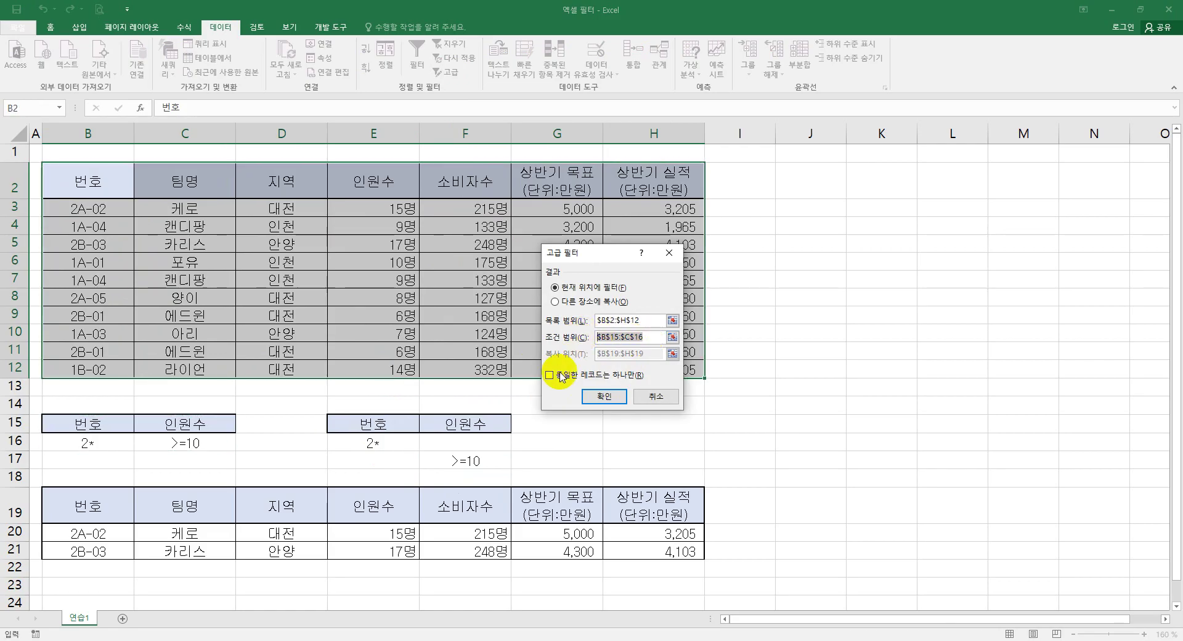
left_click_drag(371, 421, 455, 455)
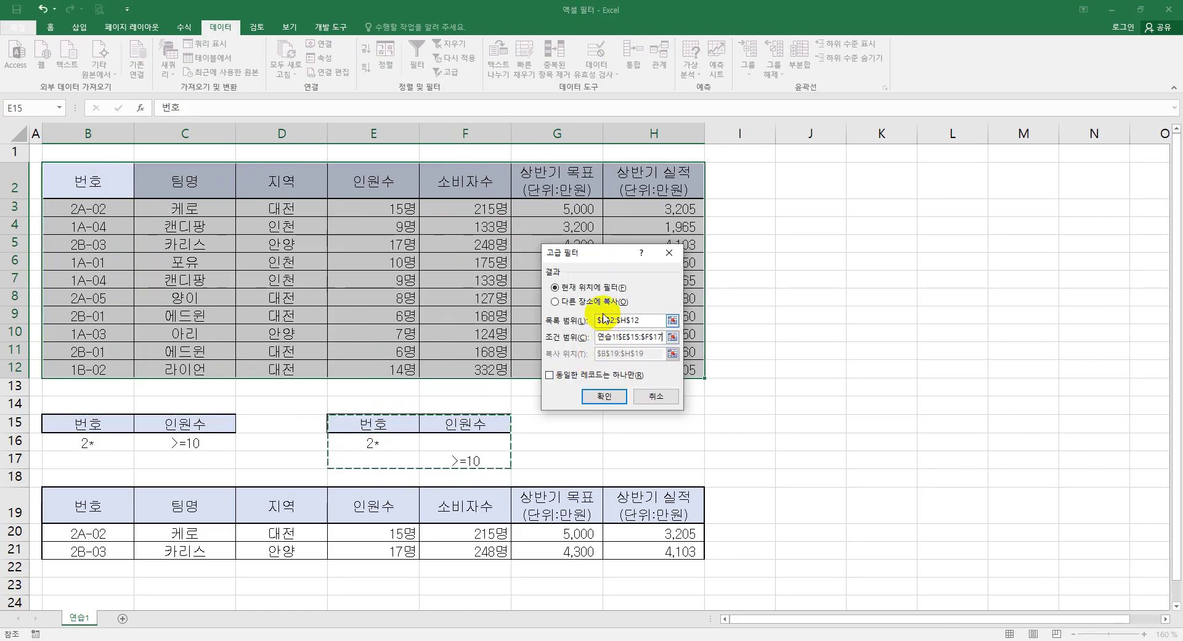
left_click(579, 303)
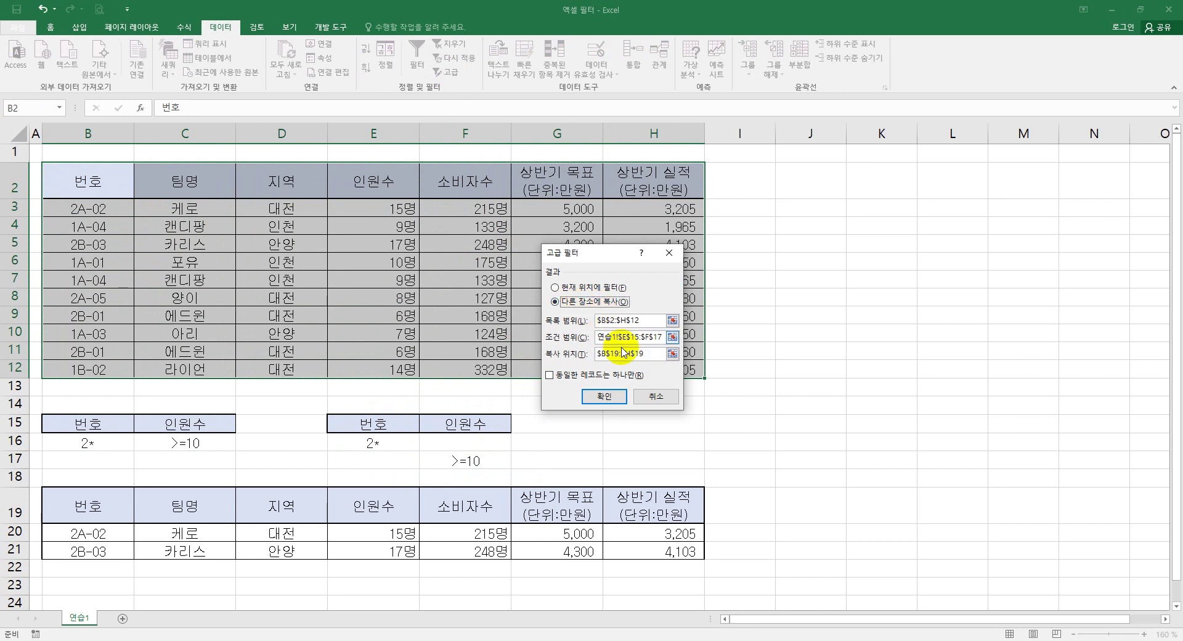
left_click(649, 356)
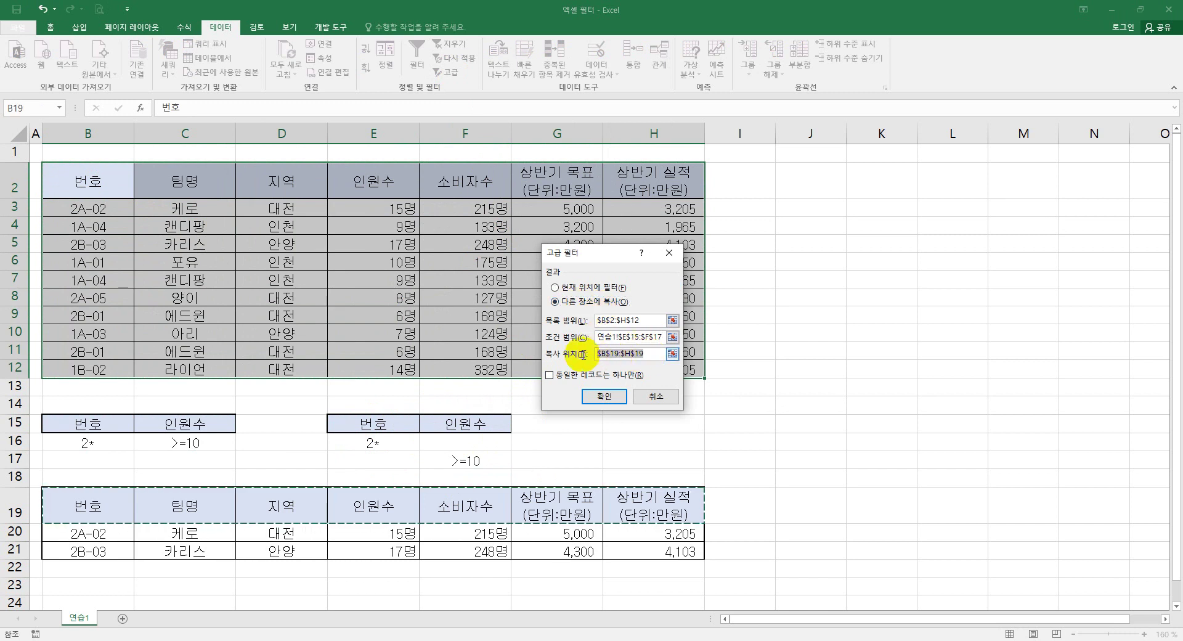
left_click(98, 586)
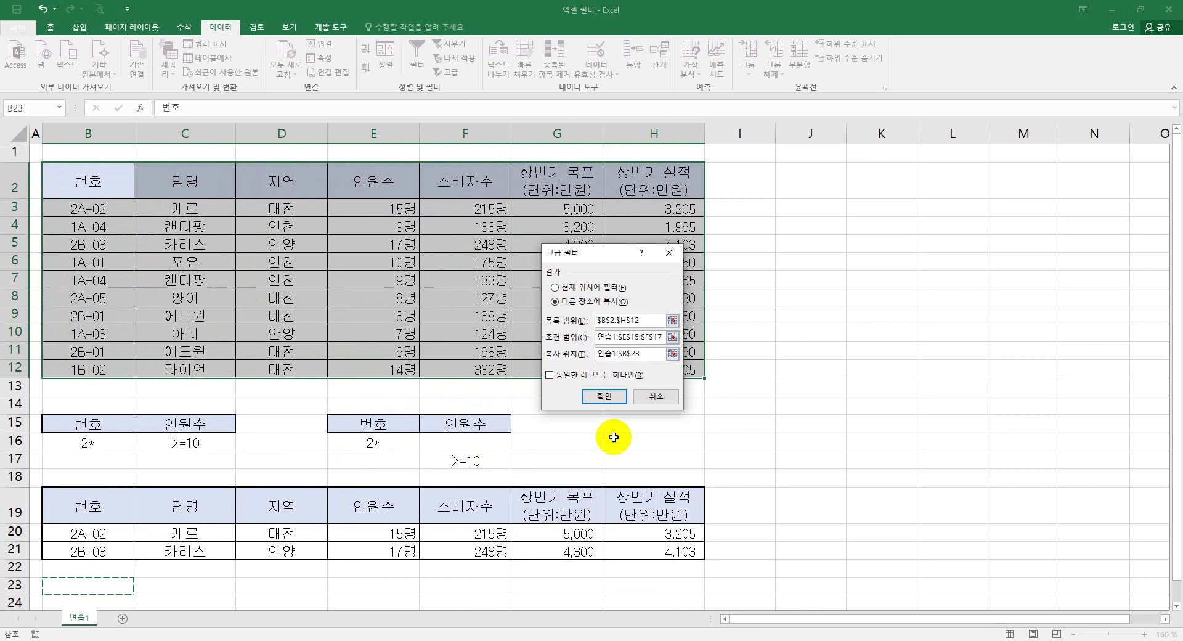
left_click(606, 396)
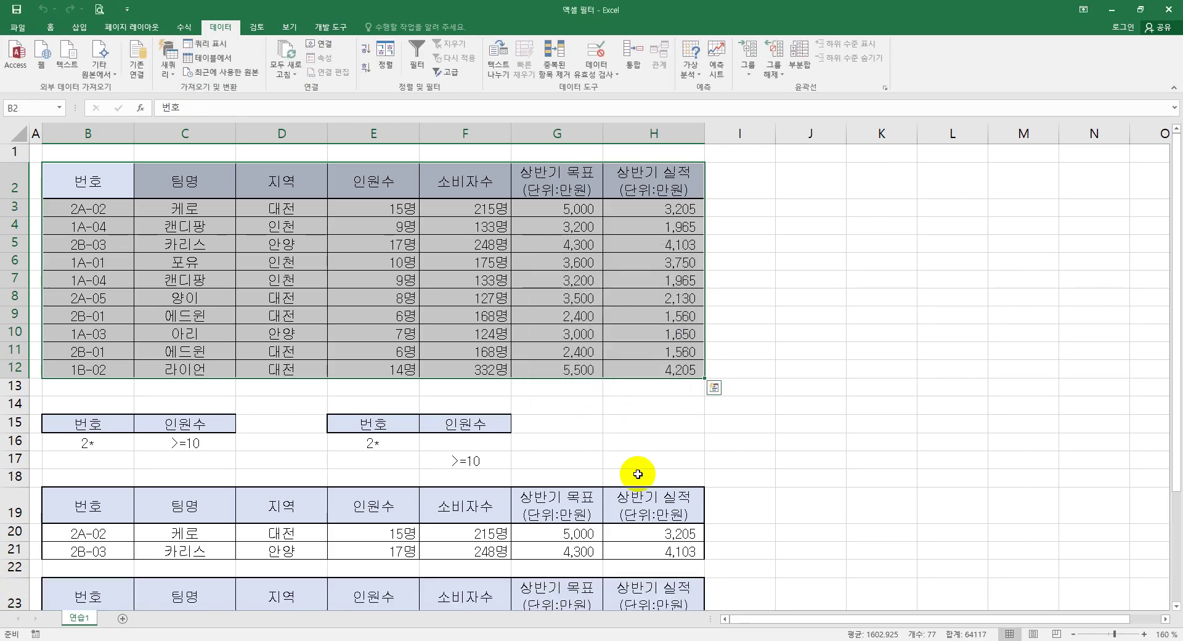
Step: Check the 번호 and 인원수 values of the extracted rows below B23 against the OR criteria in E15:F17
scroll(770, 461, "down", 3)
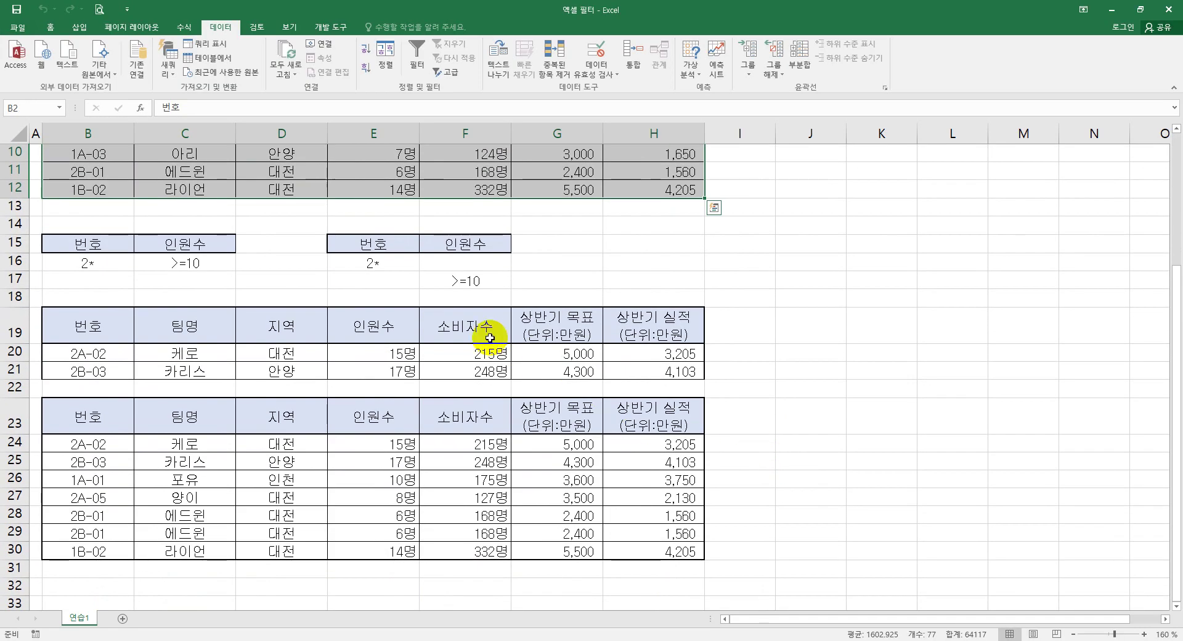
left_click_drag(390, 260, 441, 279)
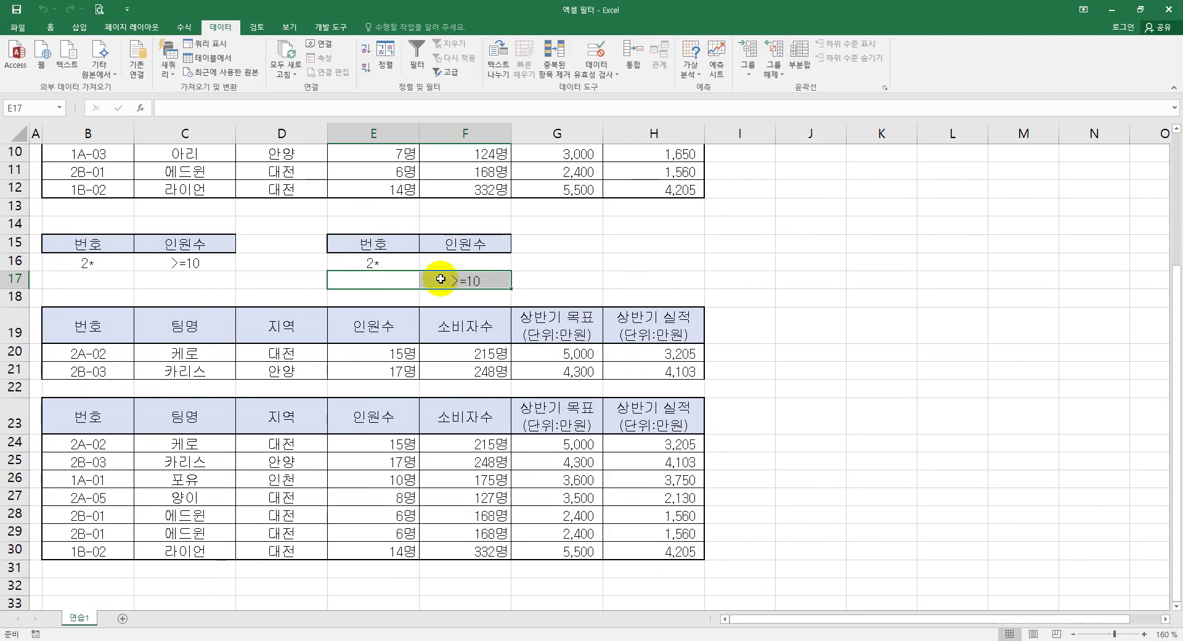
left_click_drag(391, 243, 449, 276)
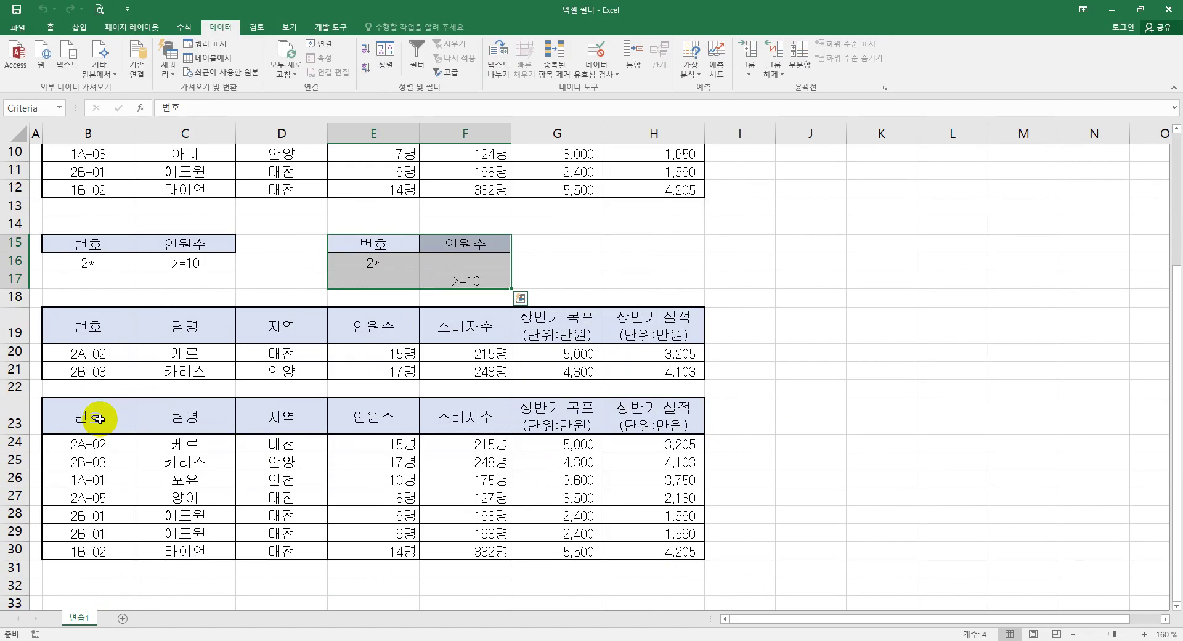
left_click_drag(99, 419, 100, 549)
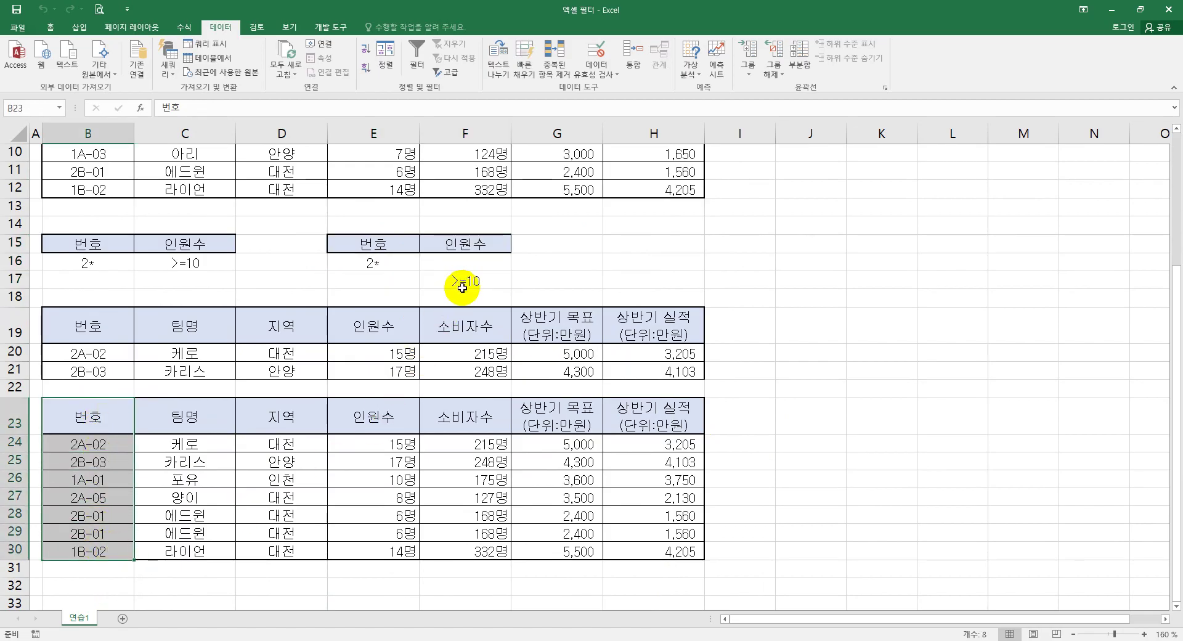
left_click_drag(399, 418, 399, 556)
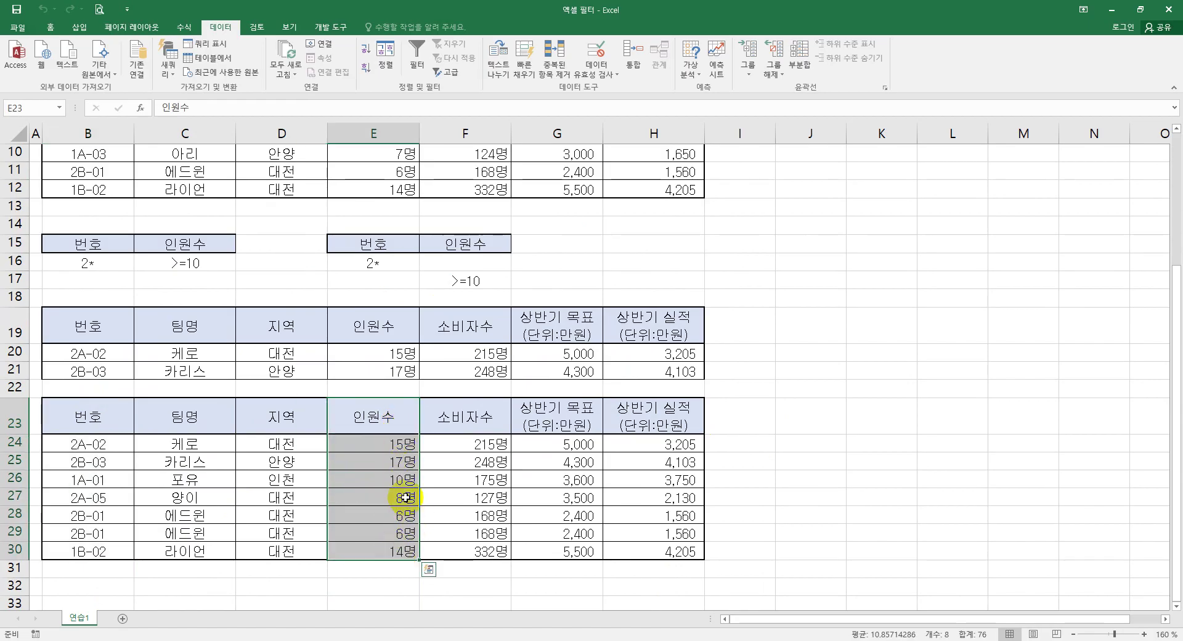
left_click_drag(405, 497, 405, 533)
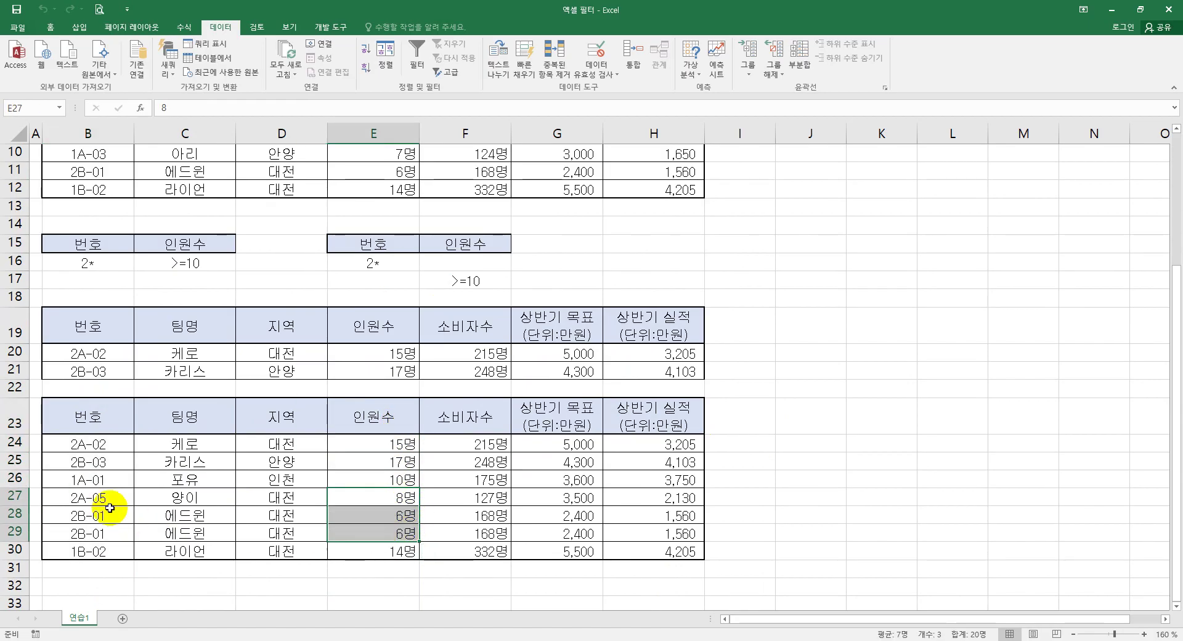
left_click(80, 553)
left_click(91, 480)
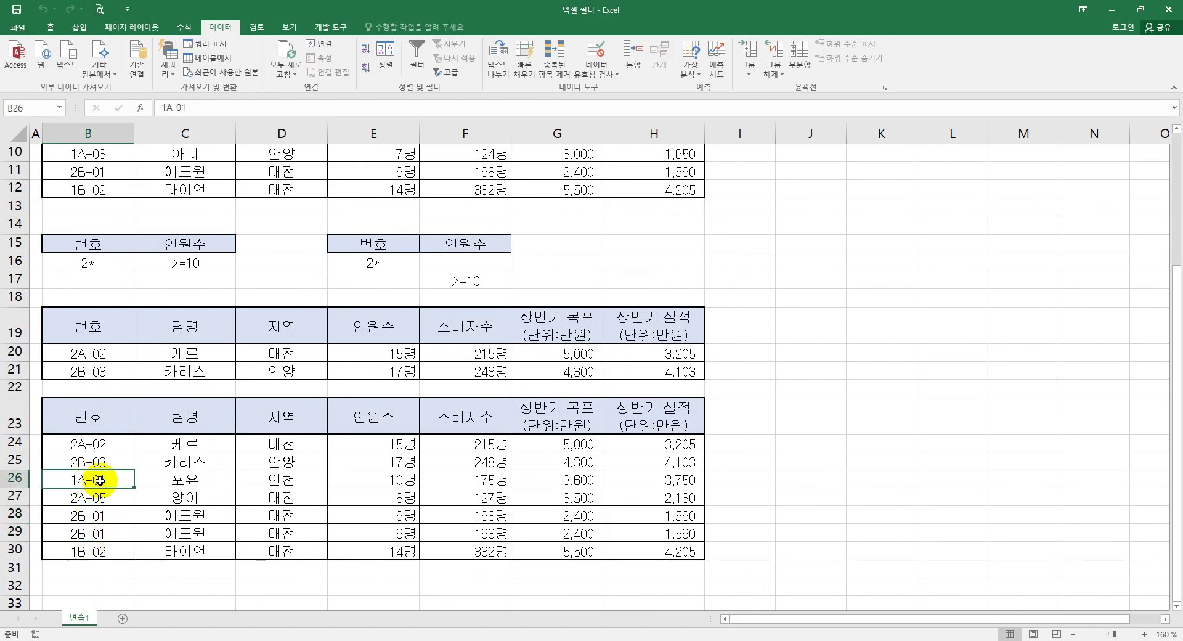
left_click_drag(100, 480, 454, 487)
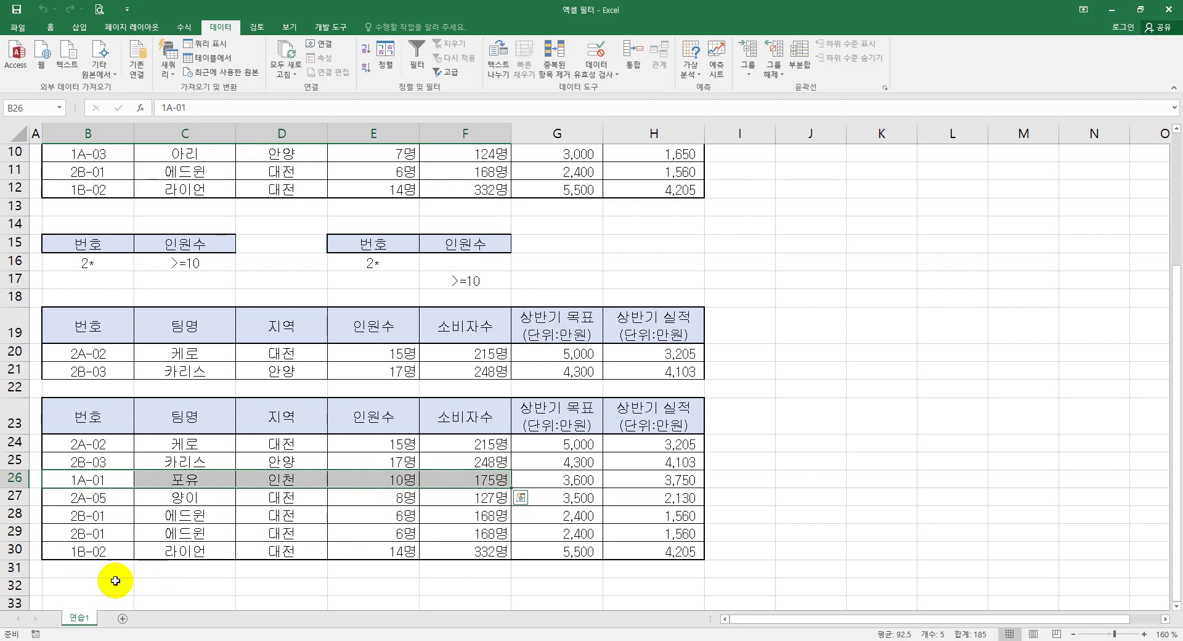
left_click_drag(94, 551, 343, 548)
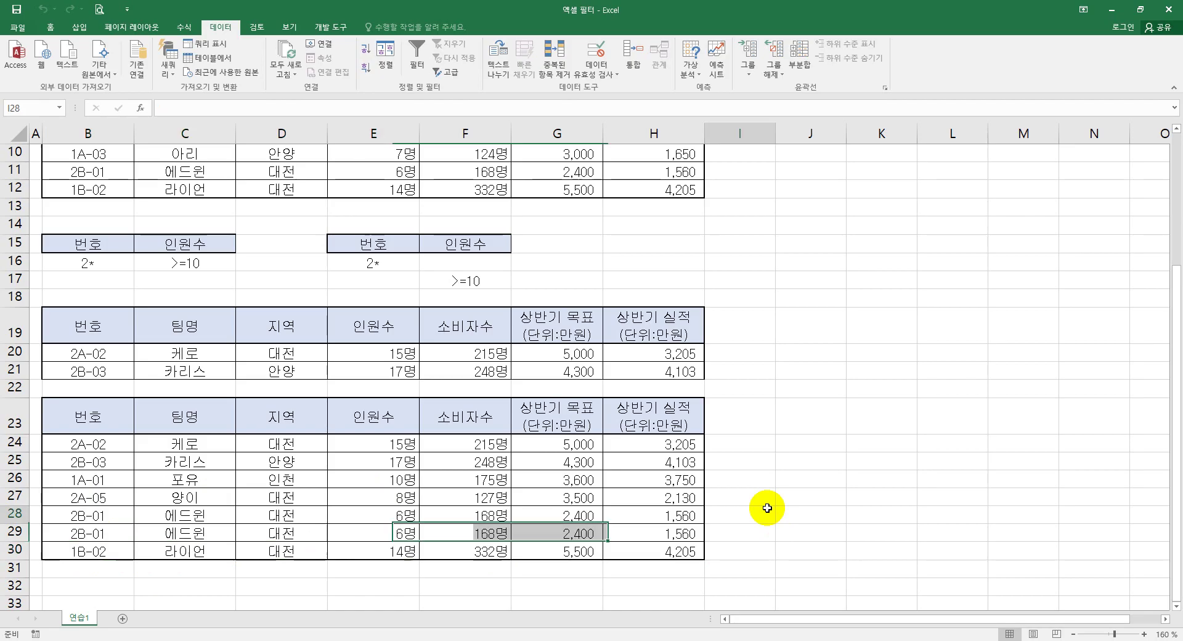
left_click(793, 510)
Step: Run an advanced filter on B2:H12 with an empty criteria range, copying unique records only to J2
scroll(797, 507, "up", 3)
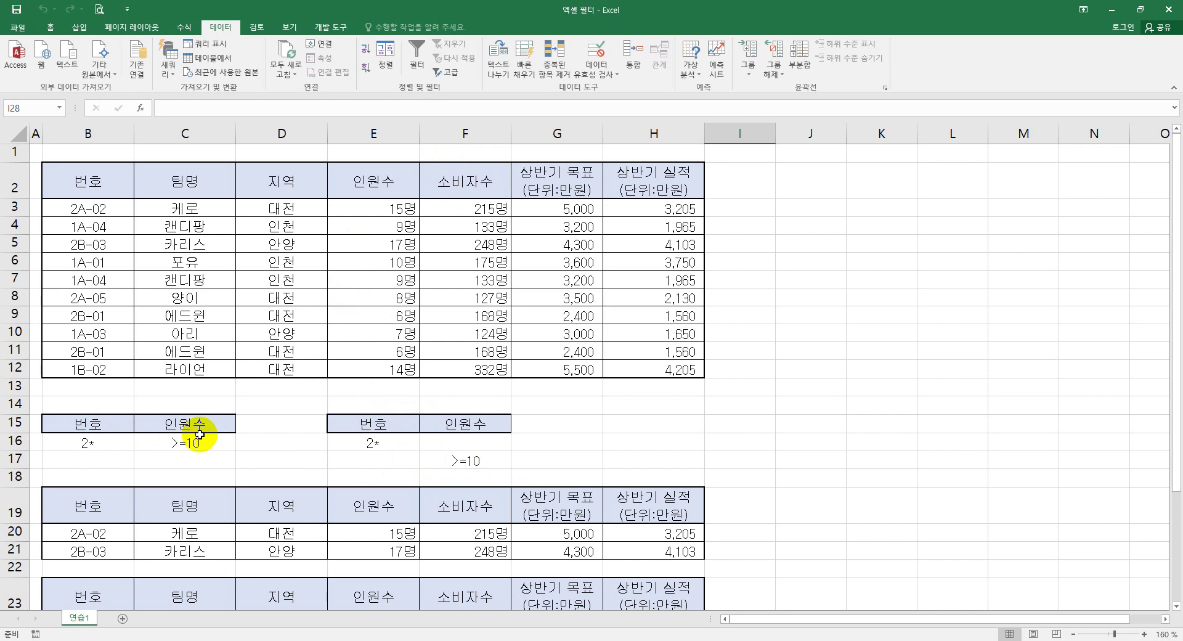
scroll(335, 469, "down", 1)
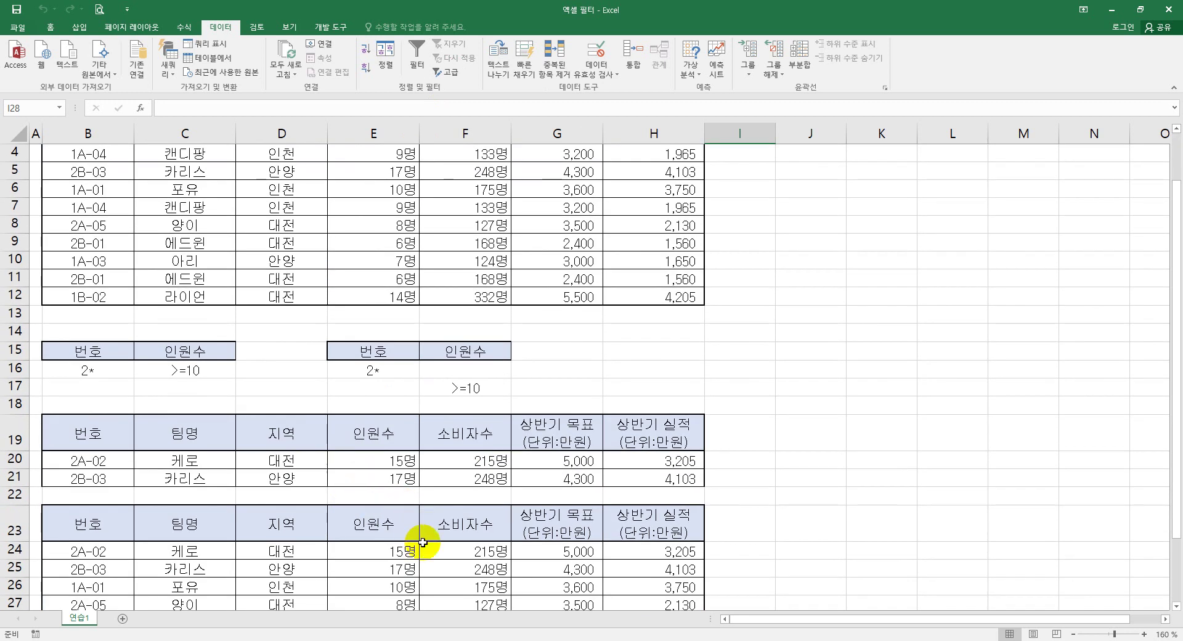
scroll(533, 497, "up", 1)
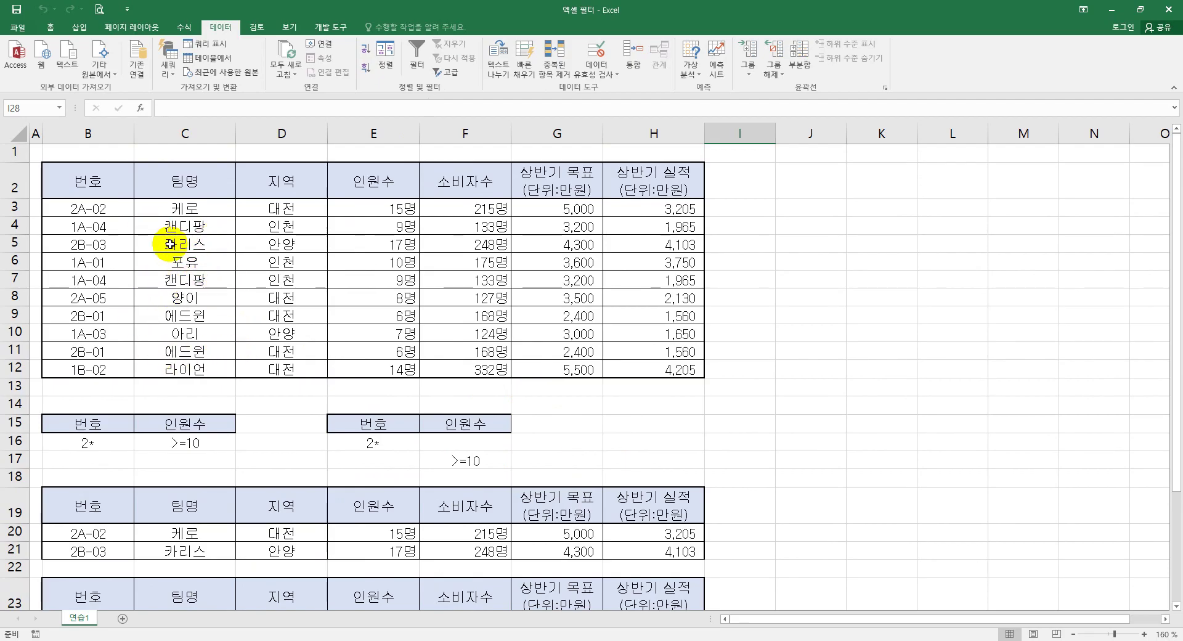
left_click_drag(90, 174, 632, 370)
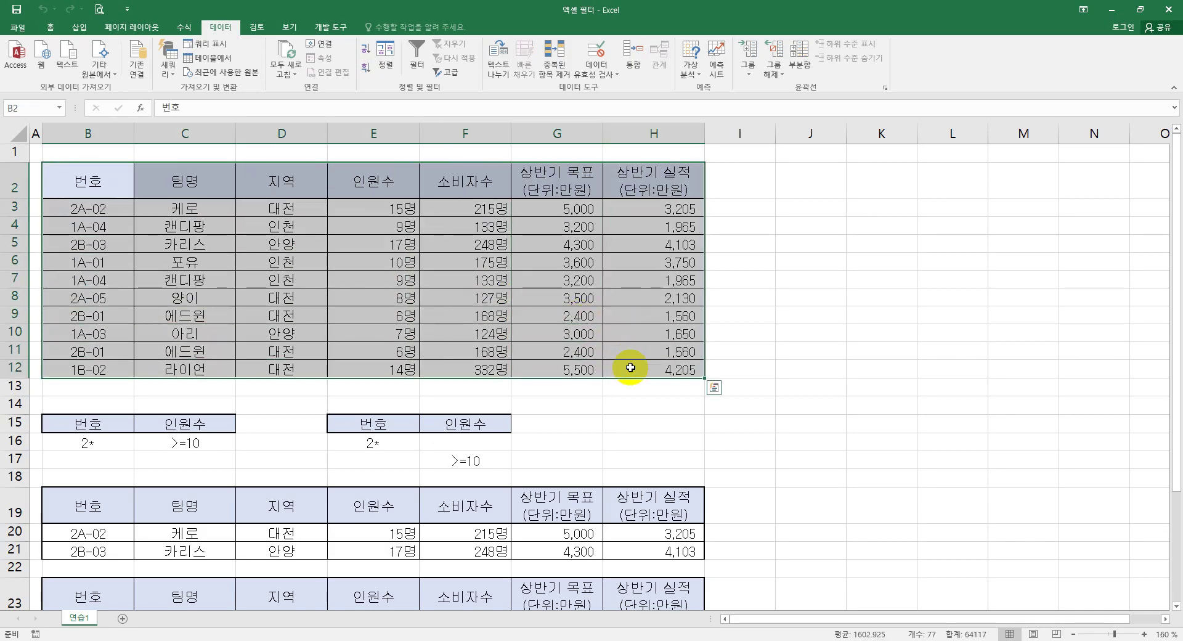
left_click(452, 73)
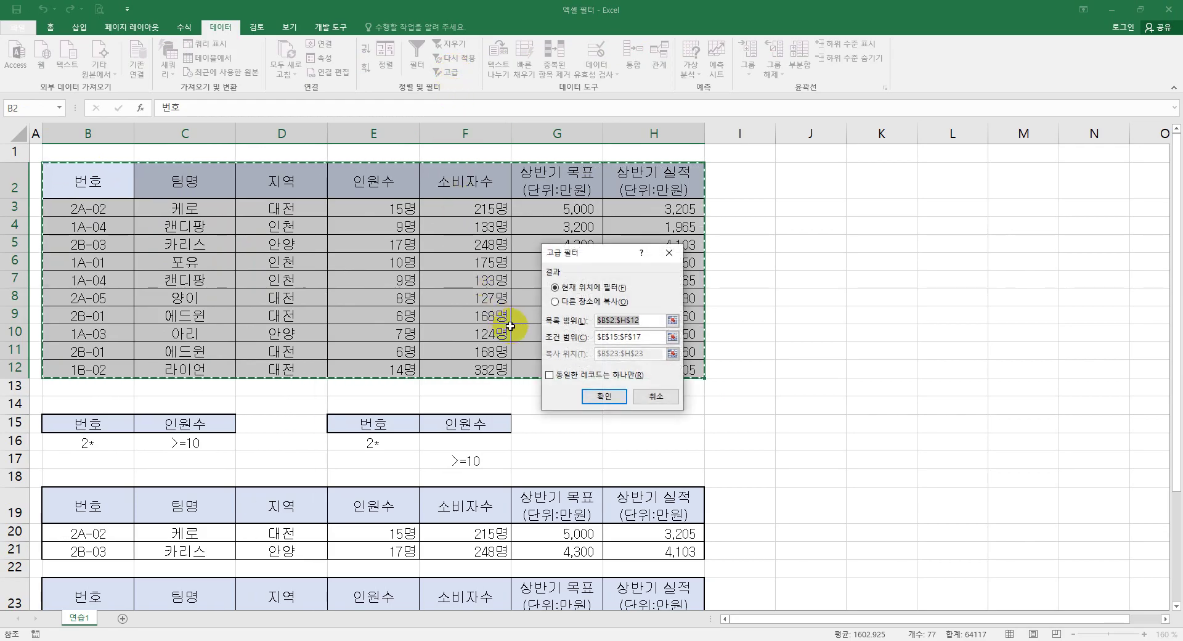
left_click_drag(654, 337, 595, 338)
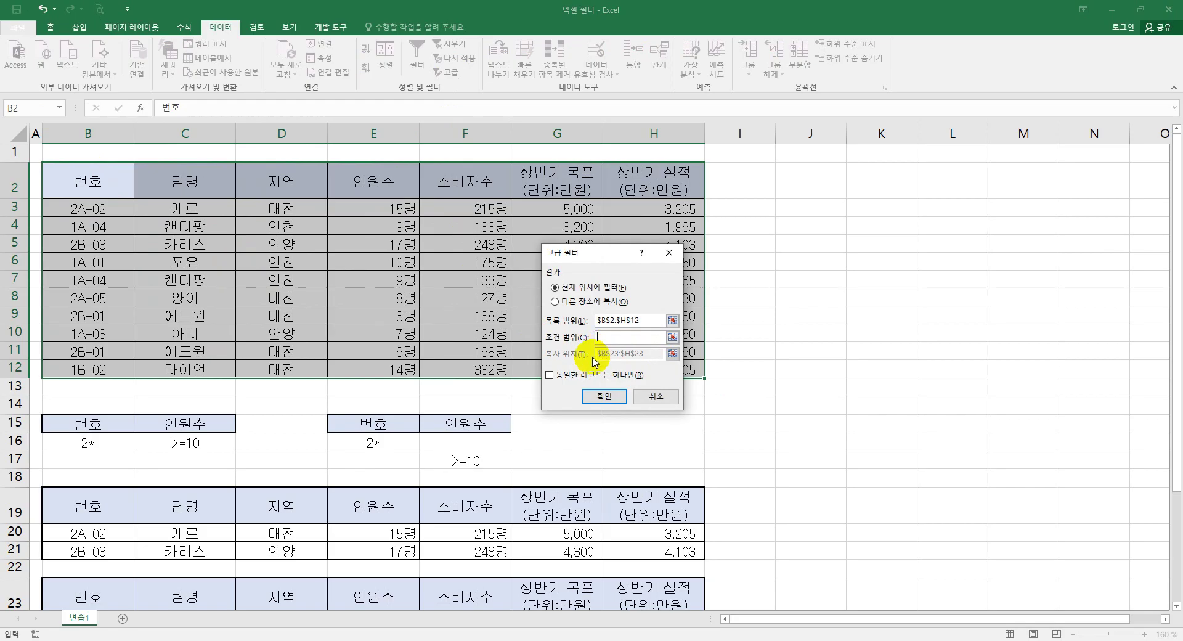
left_click(556, 301)
left_click(651, 352)
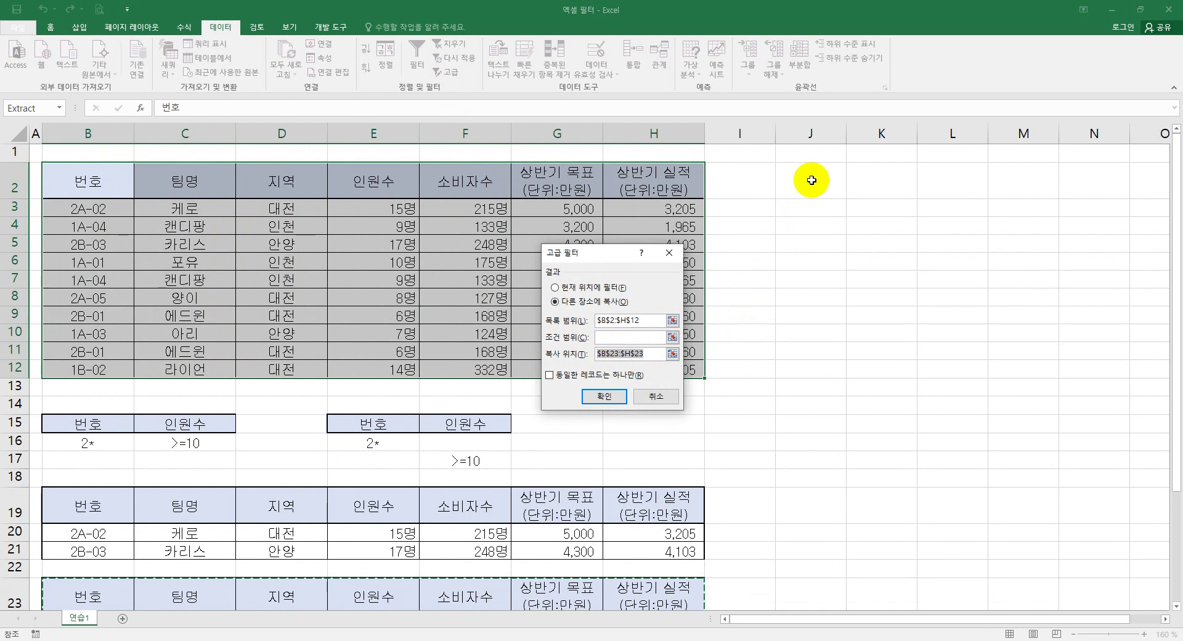
left_click(811, 180)
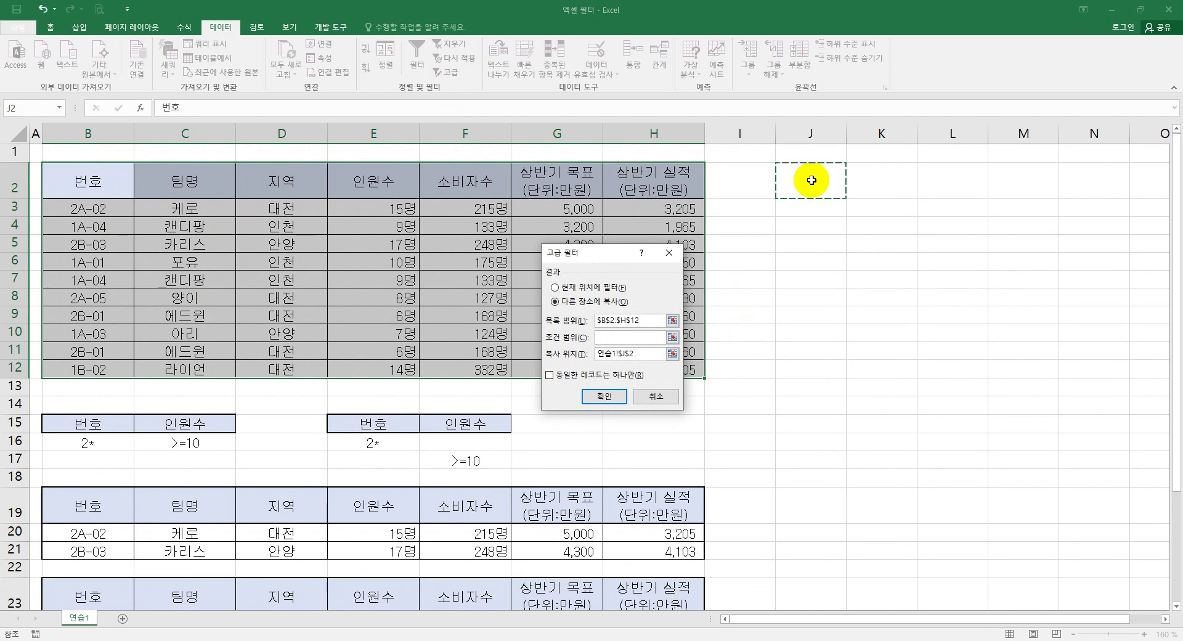
left_click(550, 375)
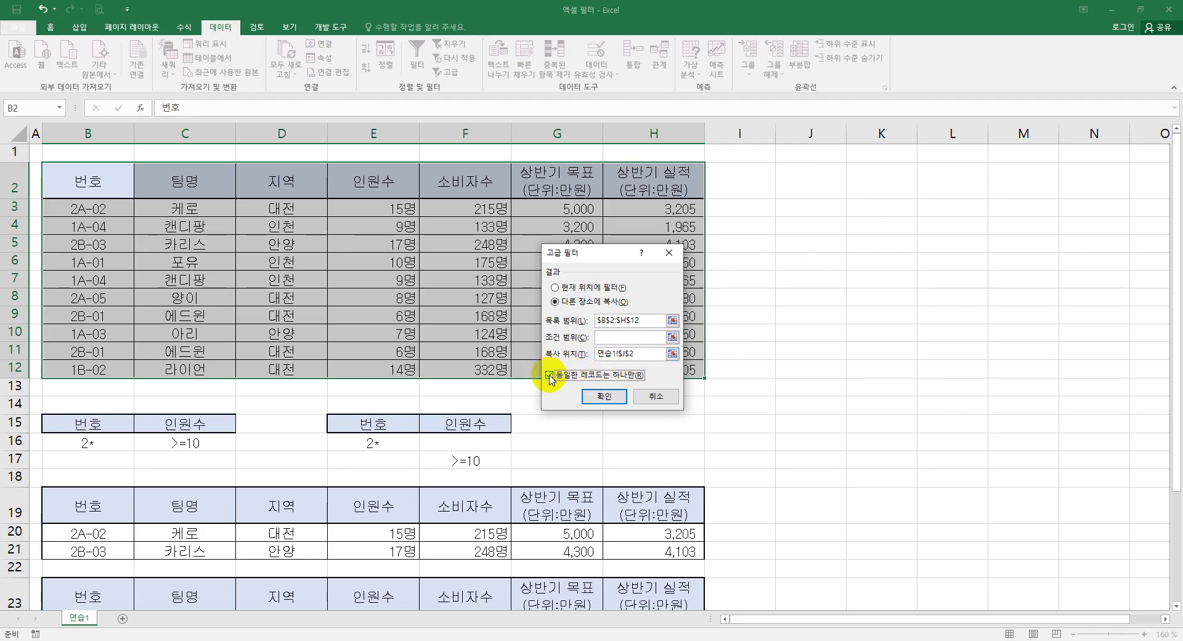
left_click(605, 396)
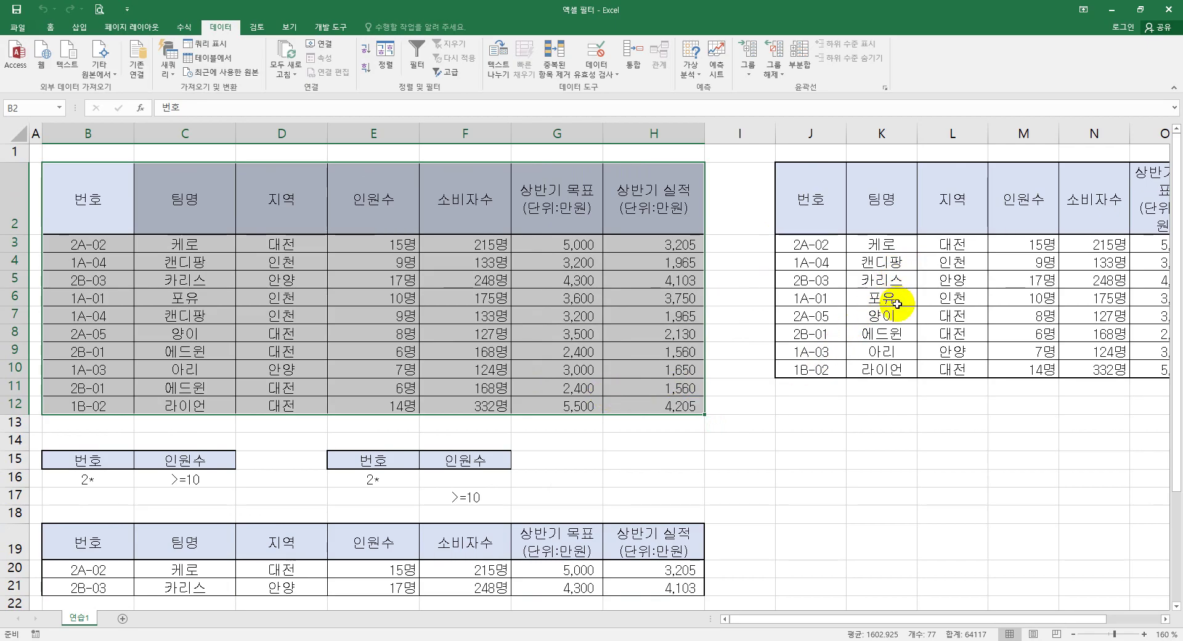
Step: Compare the duplicate 캔디팡 and 에드윈 rows of the source table with the unique records extracted at J2
left_click(213, 314)
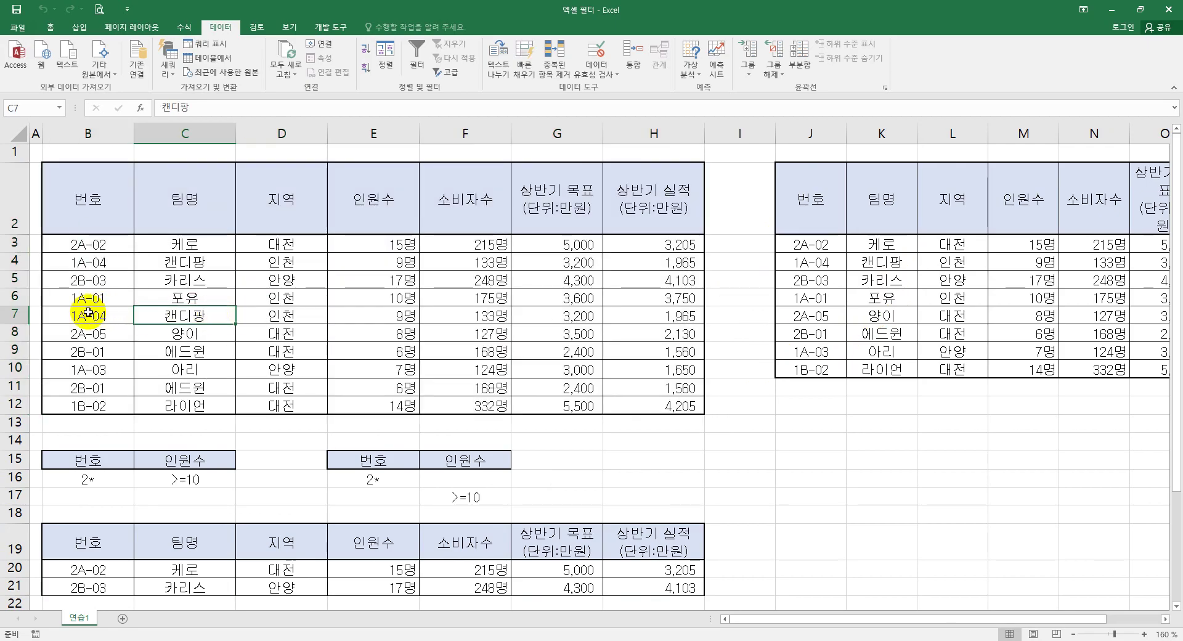
left_click_drag(88, 314, 672, 315)
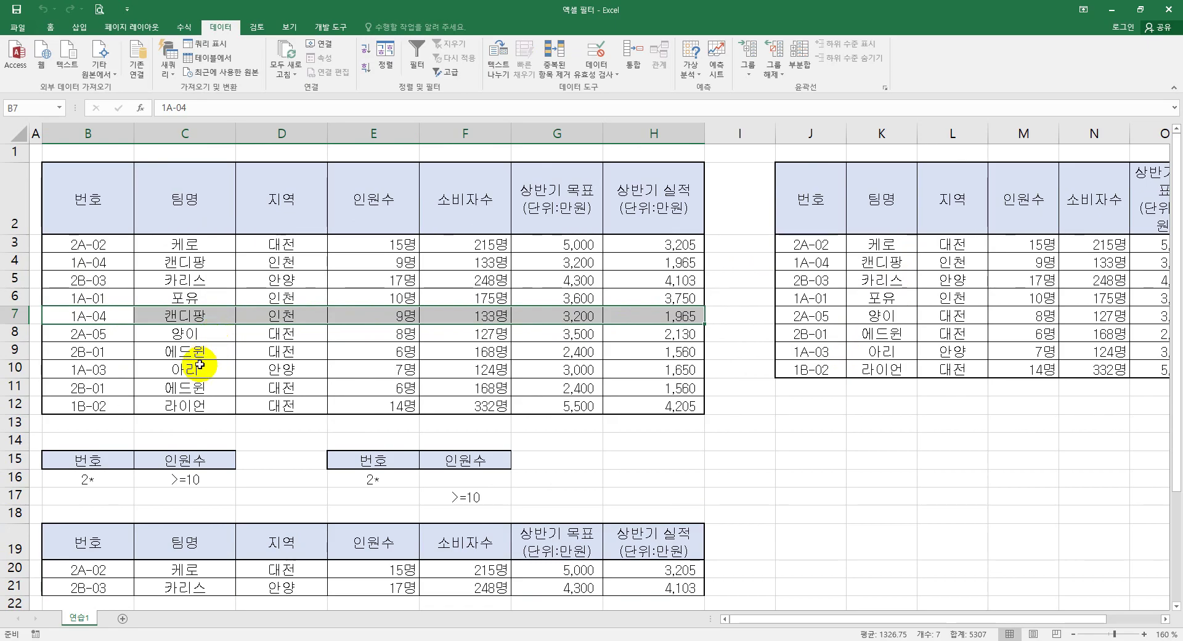
left_click_drag(83, 388, 160, 389)
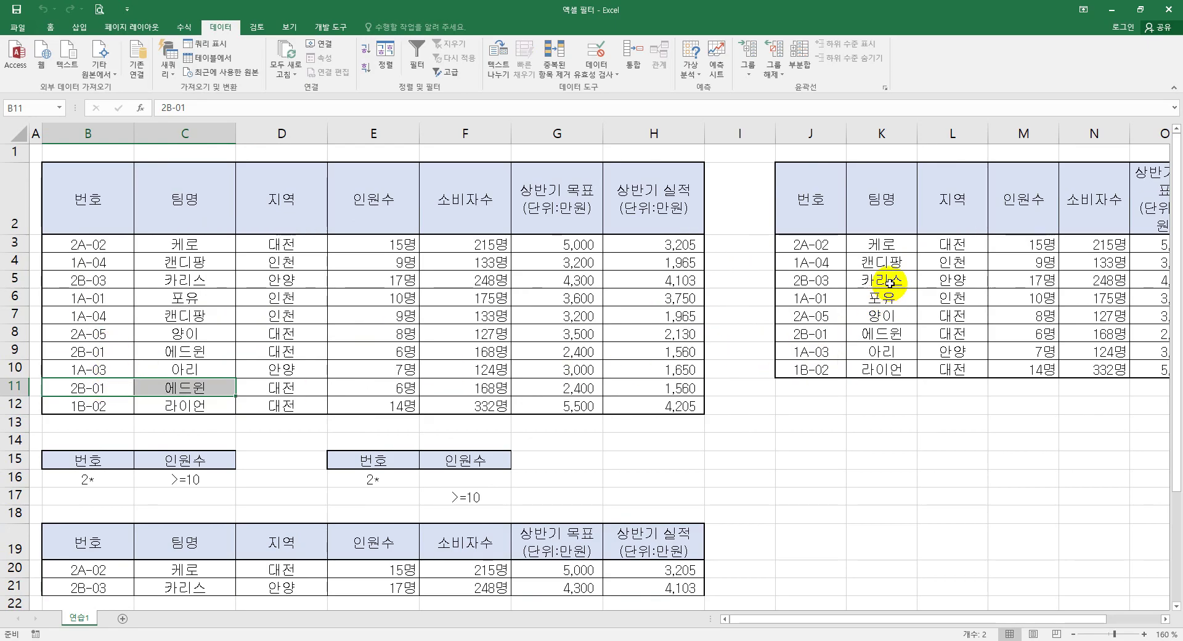
left_click(407, 367)
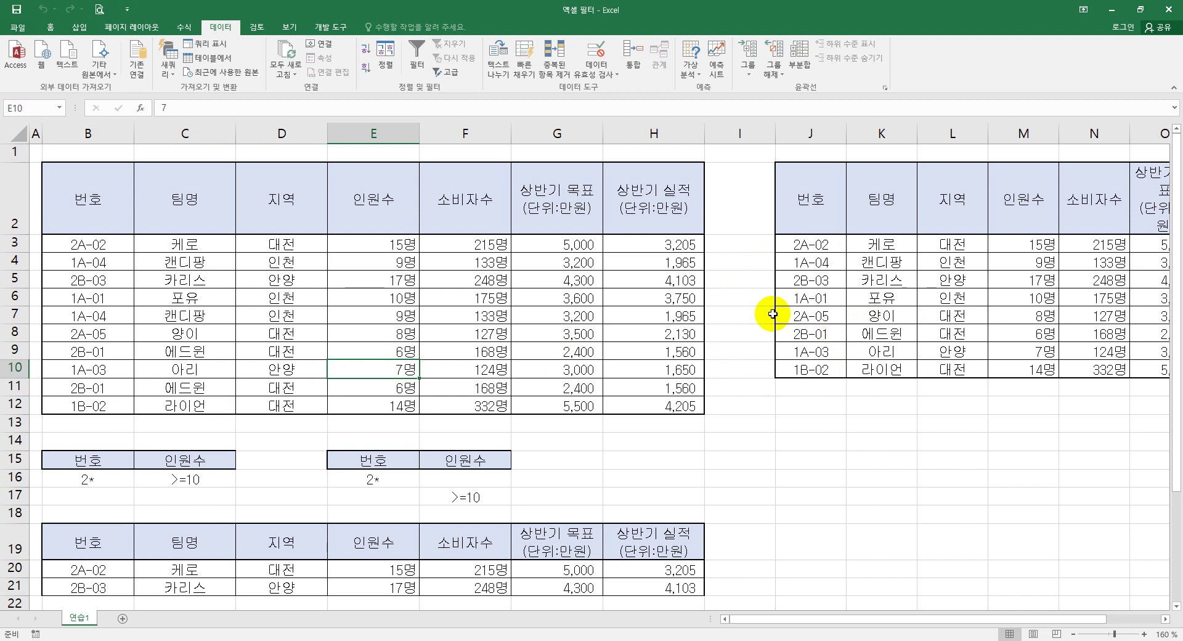